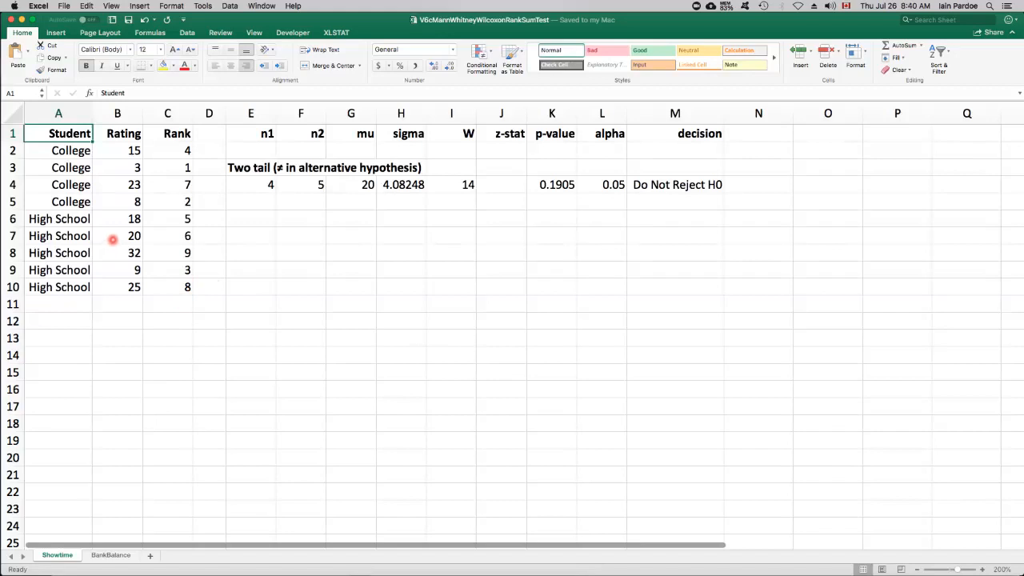
# Examine the ratings in B2:B10 and the formulas that rank them in cells C2 to C5
pyautogui.moveTo(126, 148); pyautogui.dragTo(129, 288)
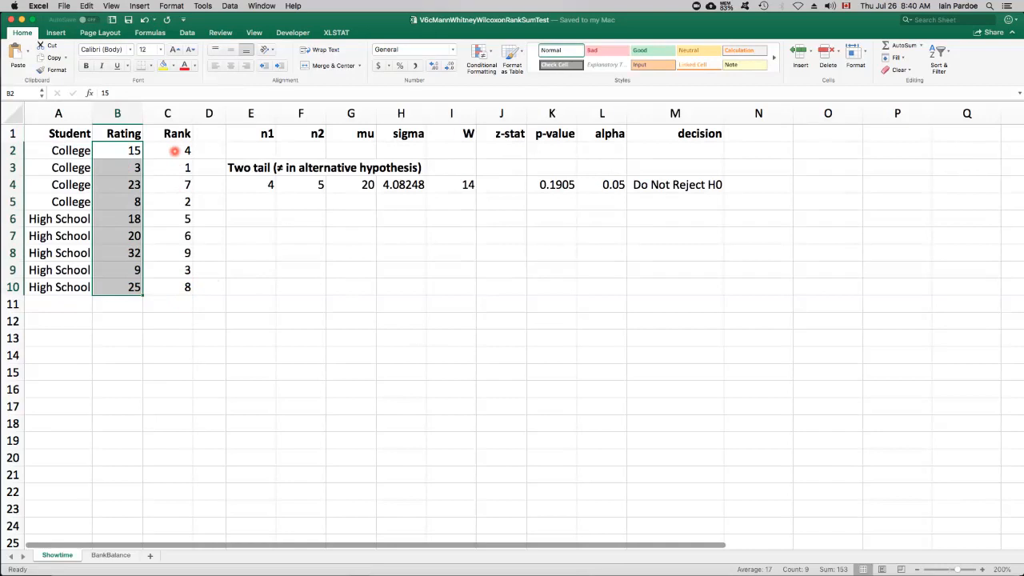
pyautogui.click(175, 150)
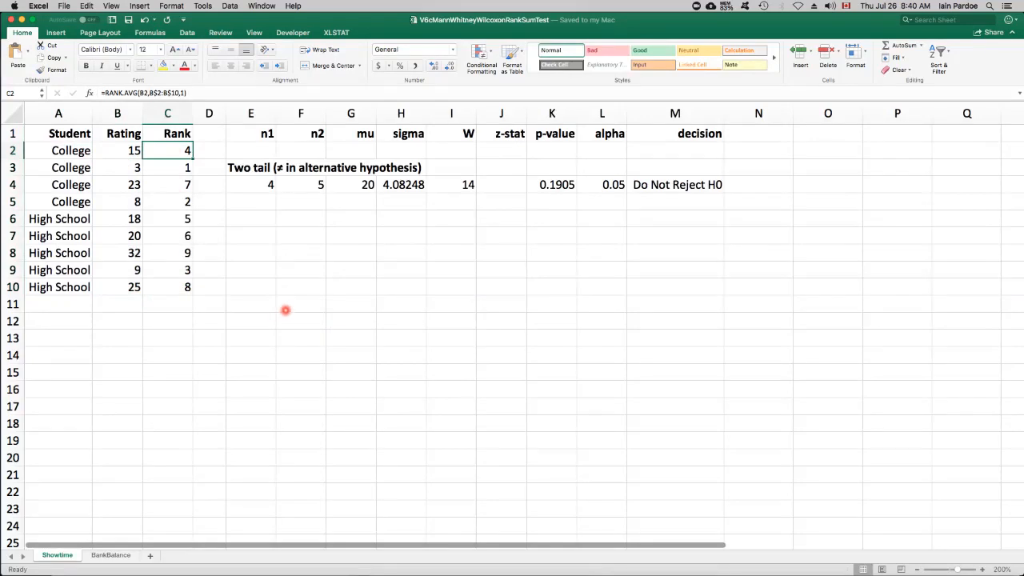
pyautogui.press('Down')
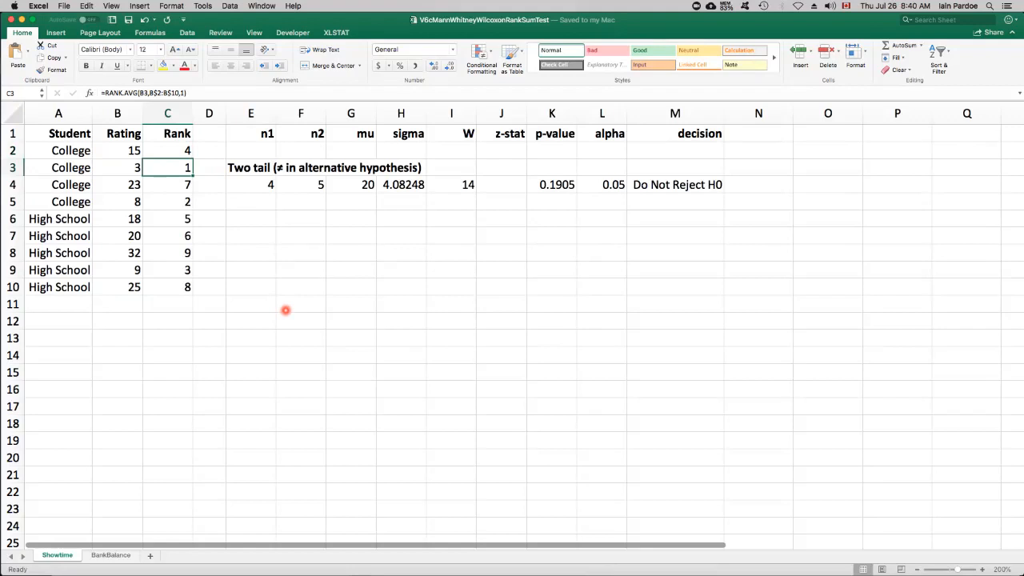
pyautogui.press('Down')
pyautogui.press('Down')
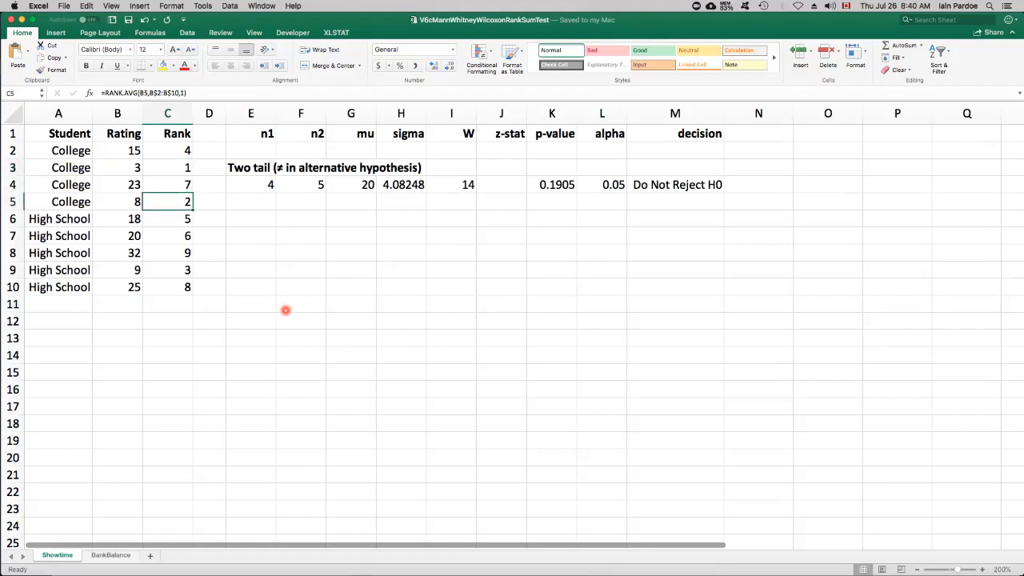
pyautogui.press('Up')
pyautogui.press('Up')
pyautogui.press('Up')
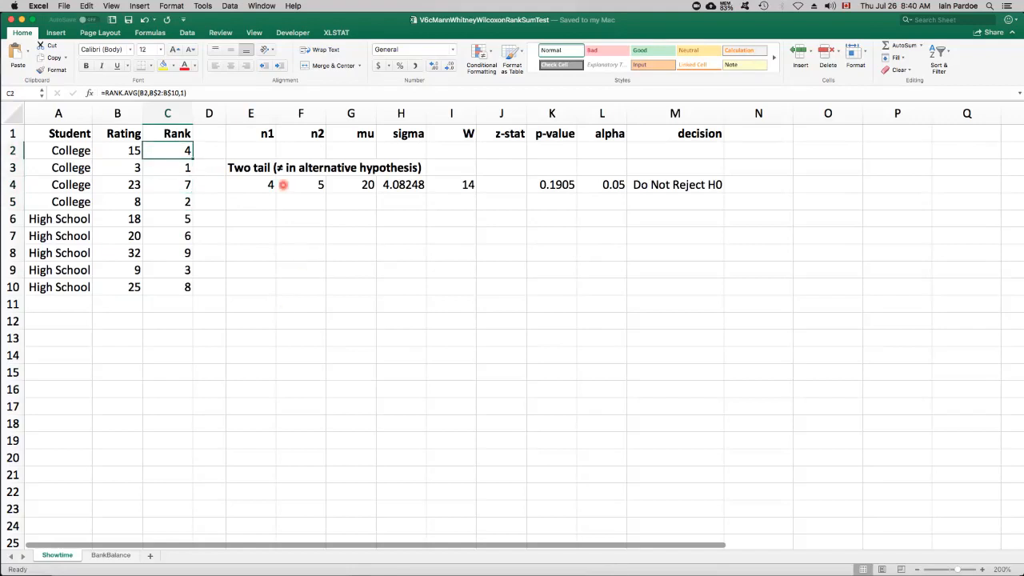
pyautogui.click(196, 93)
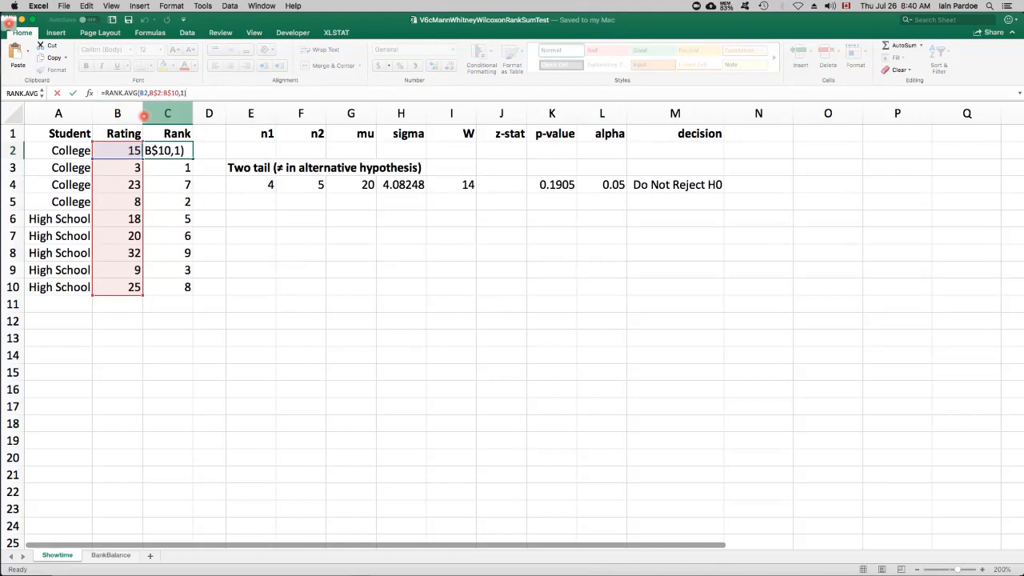
pyautogui.press('Return')
# Examine the sample-size formulas for n1 in E4 and n2 in F4, including the ranges they reference
pyautogui.press('Down')
pyautogui.press('Right')
pyautogui.press('Right')
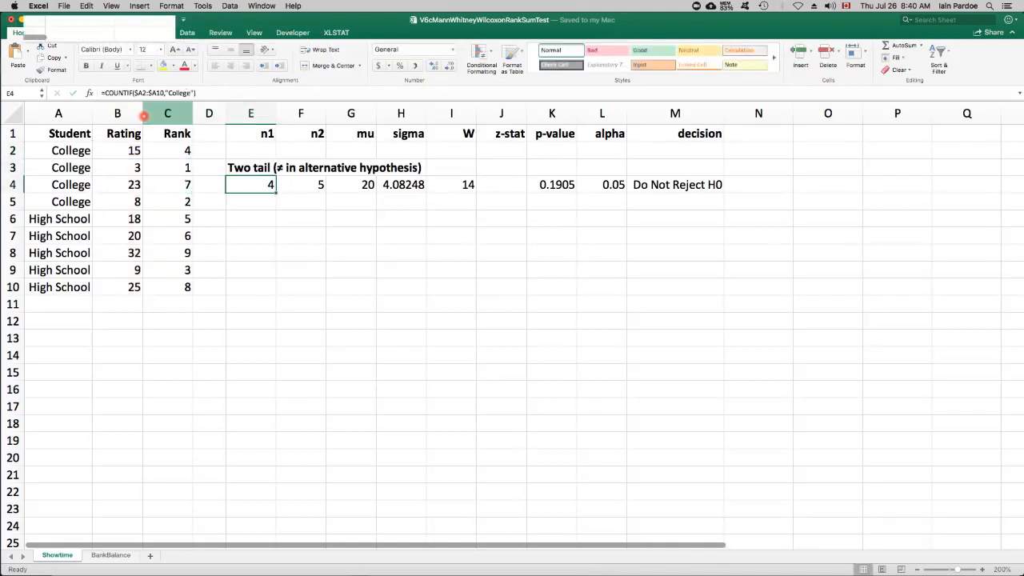
pyautogui.click(217, 93)
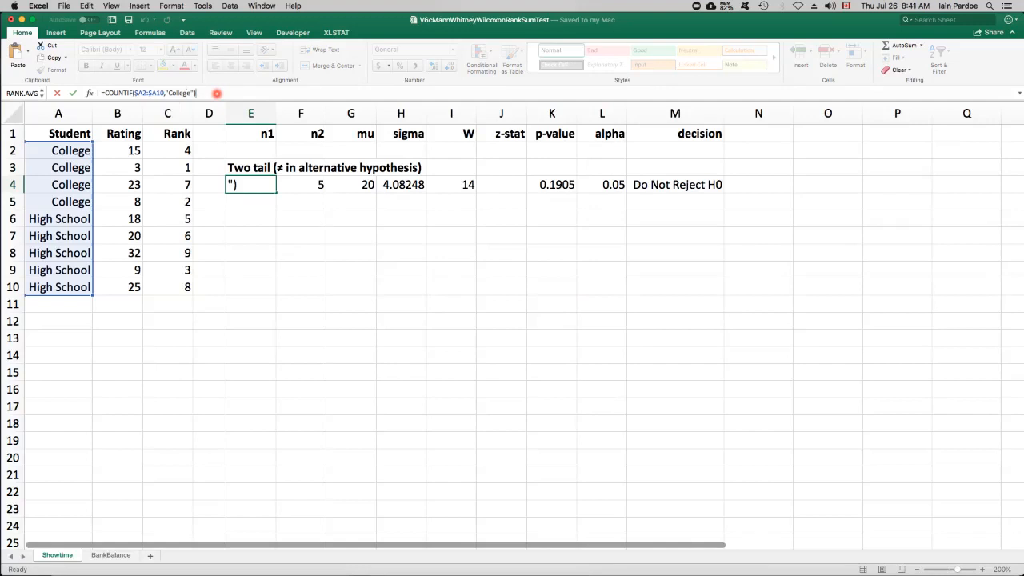
pyautogui.press('Return')
pyautogui.press('Up')
pyautogui.press('Right')
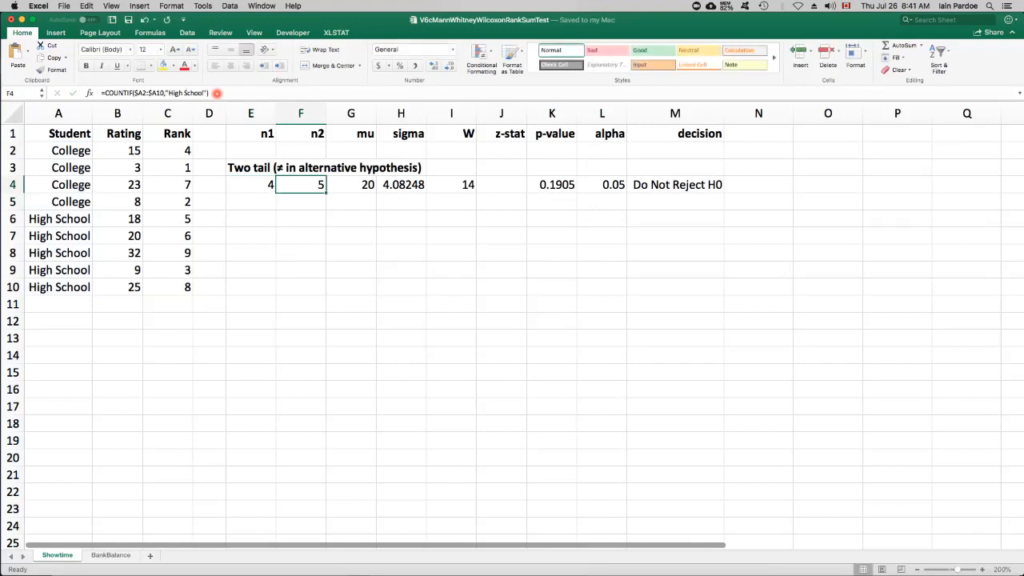
pyautogui.click(217, 93)
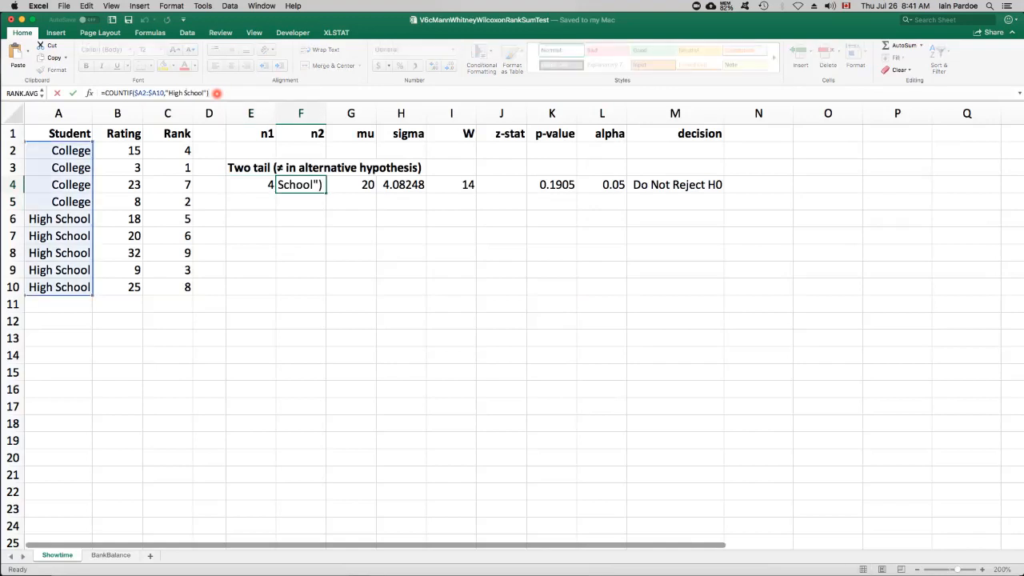
pyautogui.press('Return')
pyautogui.press('Up')
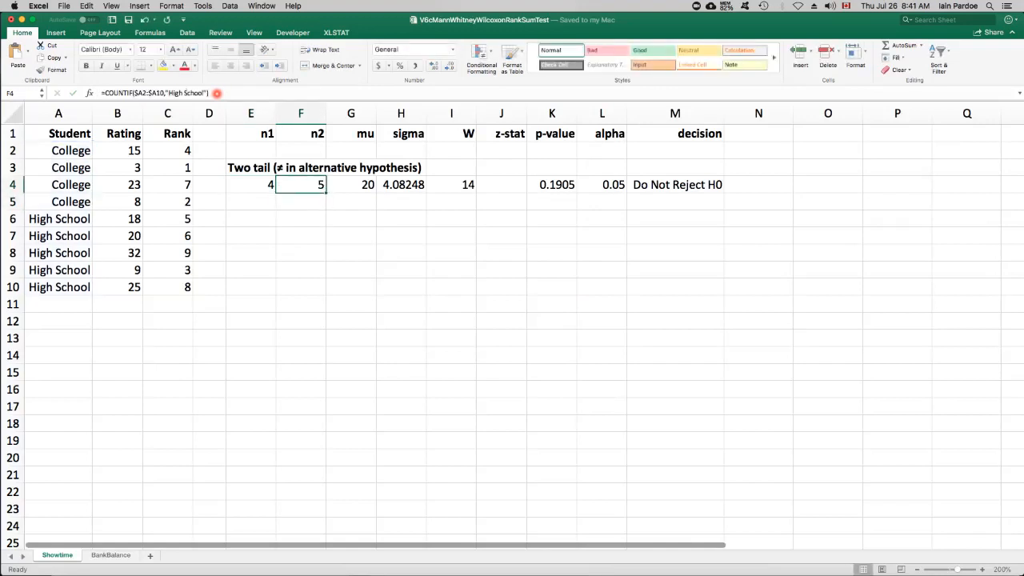
# Examine the formulas for mu, sigma and the rank sum W in G4:I4, checking the ranges W uses
pyautogui.press('Right')
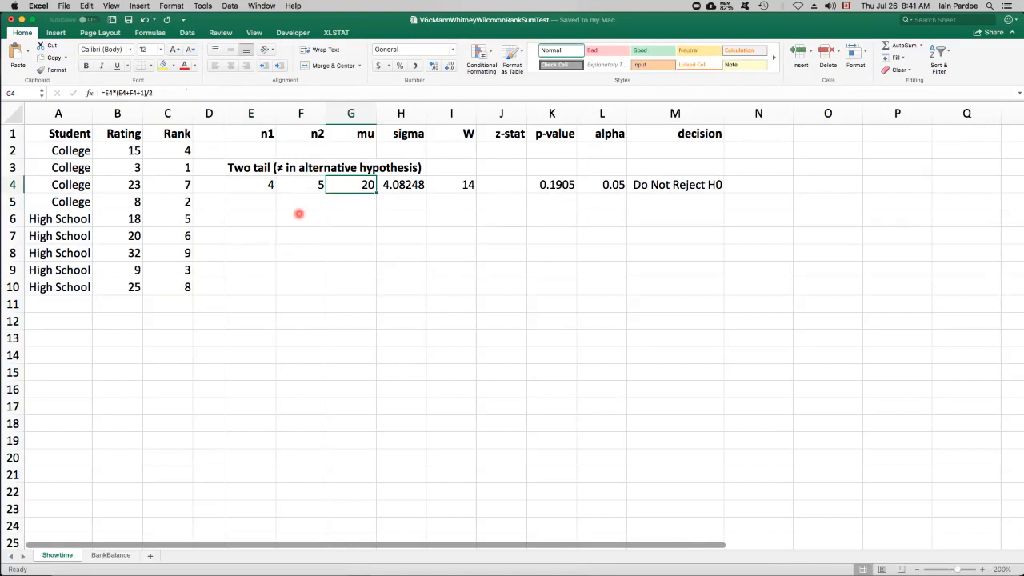
pyautogui.press('Right')
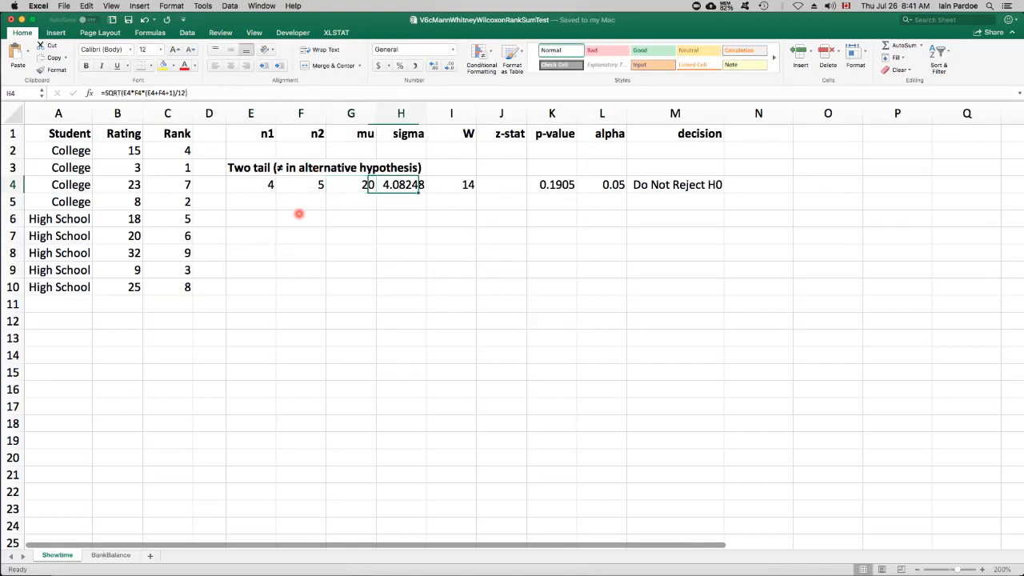
pyautogui.press('Right')
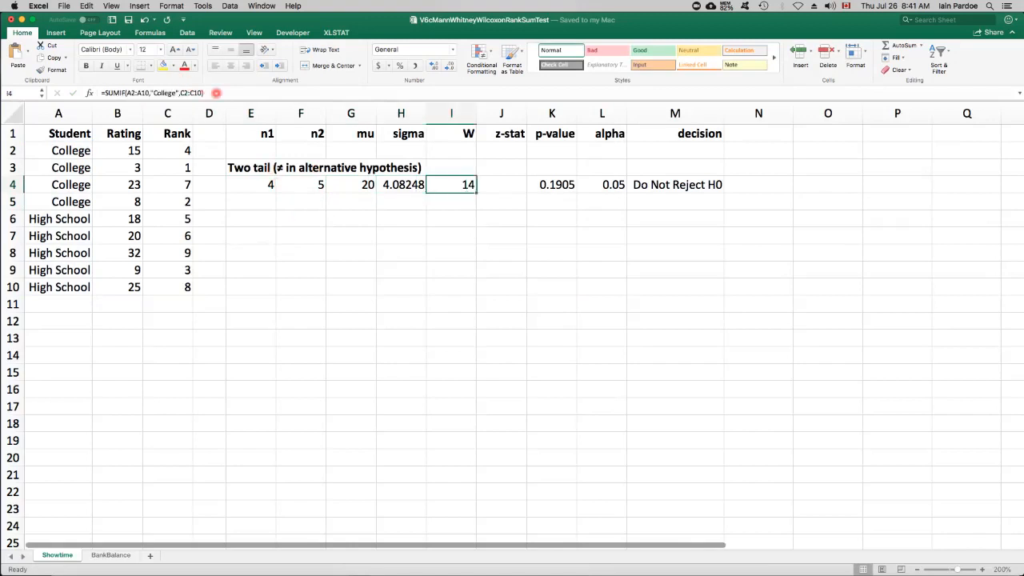
pyautogui.click(216, 93)
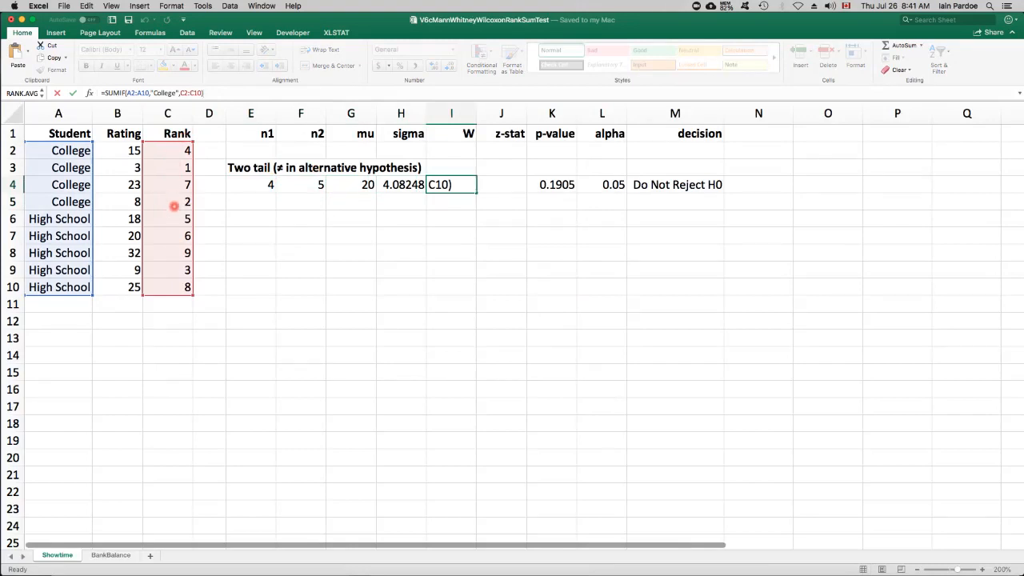
pyautogui.press('Return')
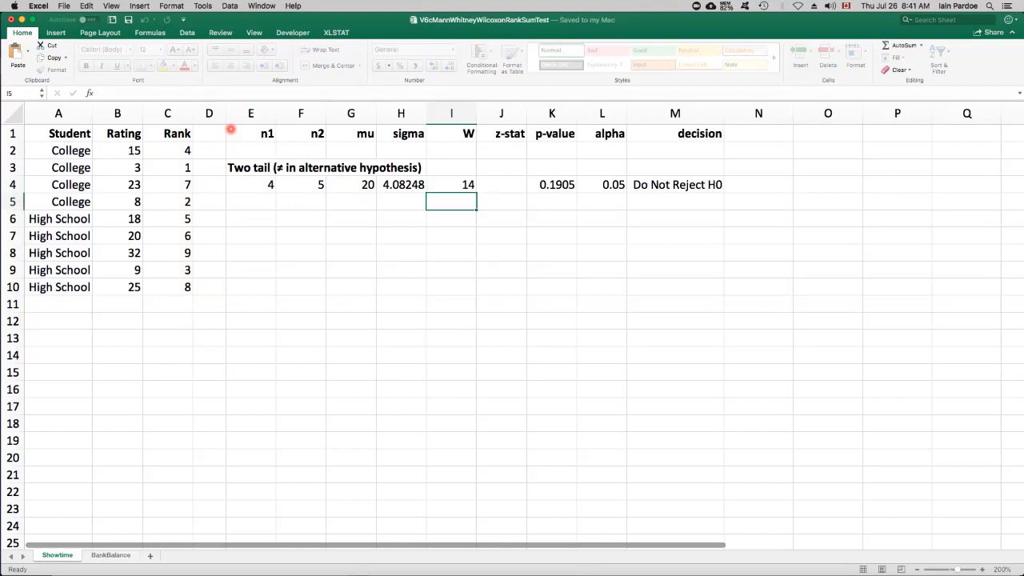
pyautogui.press('Up')
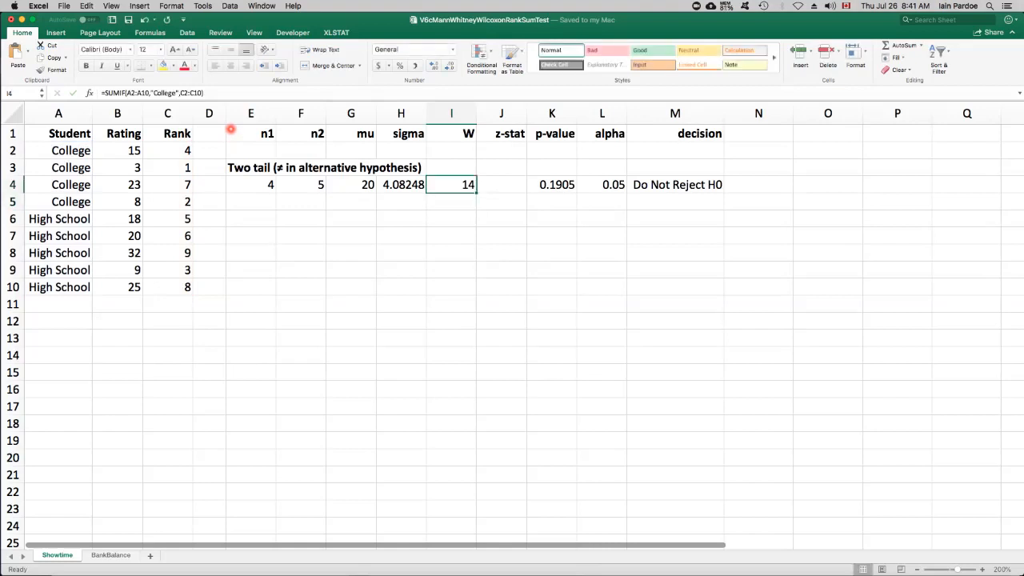
# Select the p-value cell K4 and open XLSTAT's nonparametric comparison of two samples (Wilcoxon, Mann-Whitney)
pyautogui.press('Right')
pyautogui.press('Right')
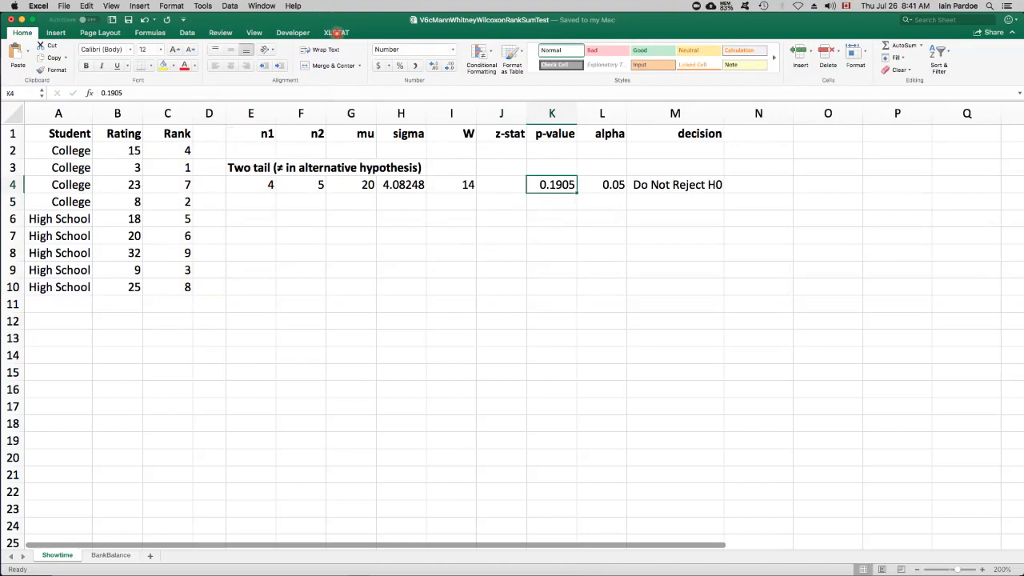
pyautogui.click(337, 32)
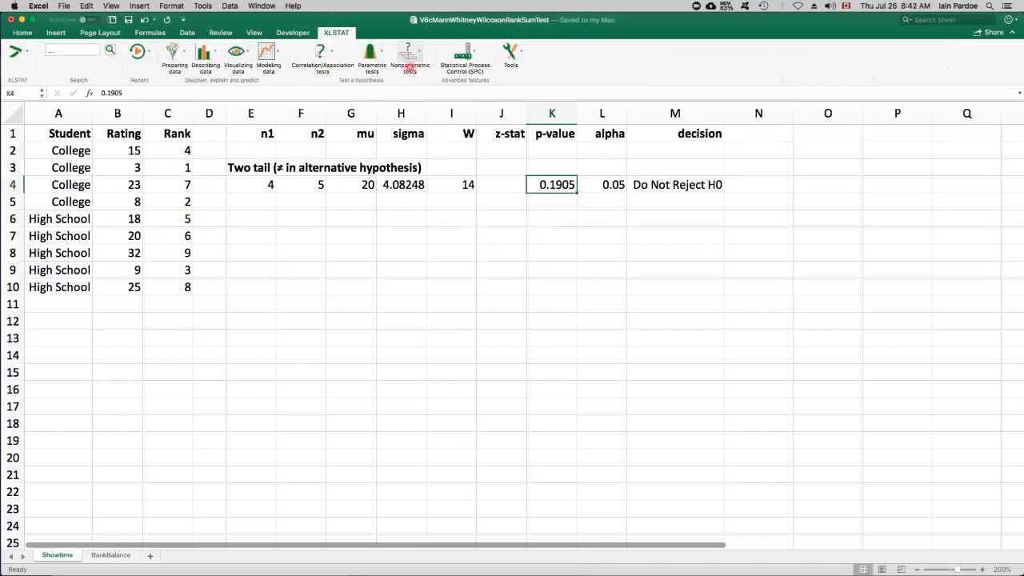
pyautogui.click(416, 53)
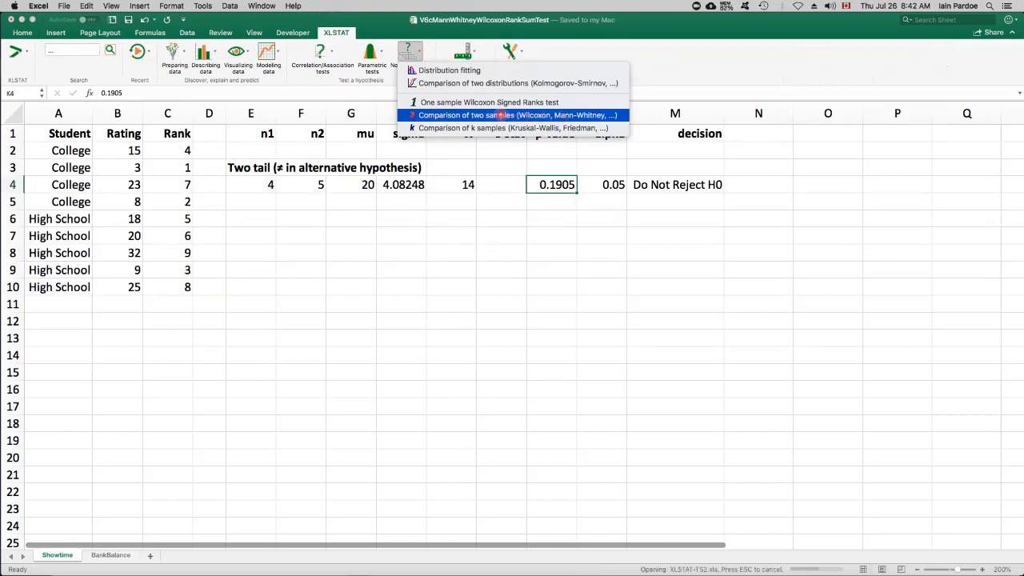
pyautogui.click(500, 115)
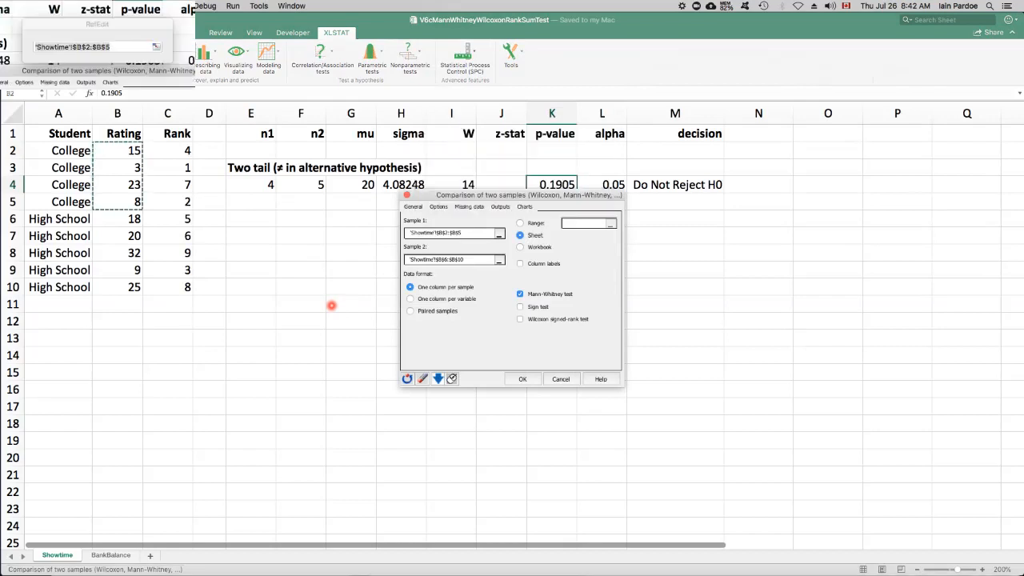
# Run the Mann-Whitney test with Sample 1 B2:B5, Sample 2 B6:B10, a two-sided alternative, 5% significance and an exact p-value
pyautogui.click(500, 233)
pyautogui.moveTo(105, 151); pyautogui.dragTo(113, 285)
pyautogui.click(503, 258)
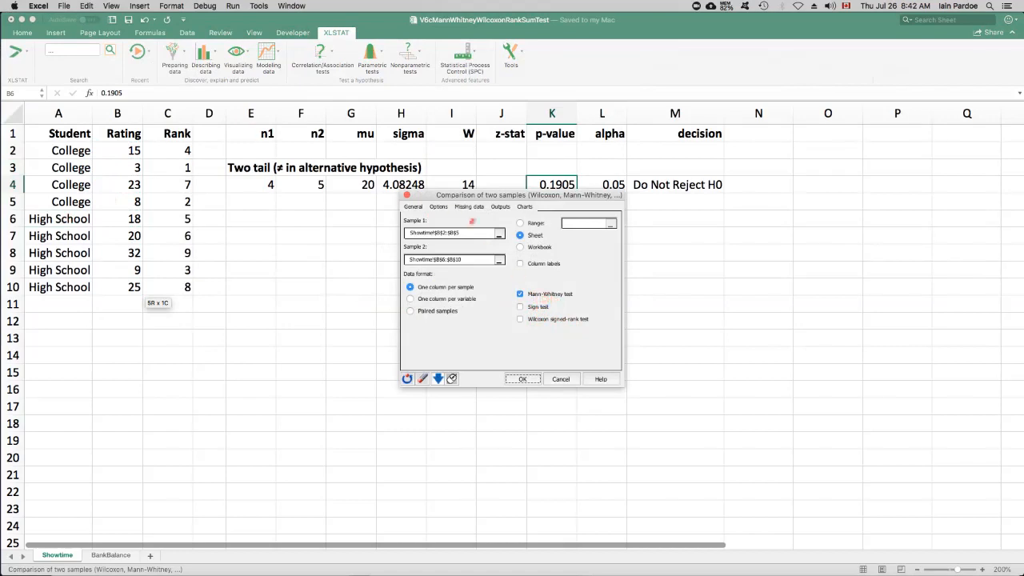
pyautogui.click(439, 207)
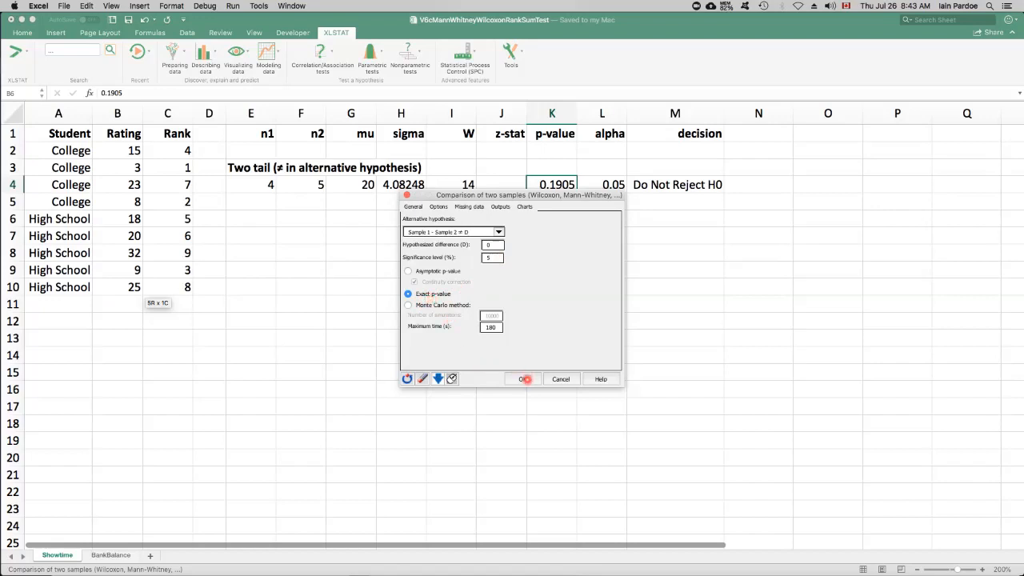
pyautogui.click(523, 379)
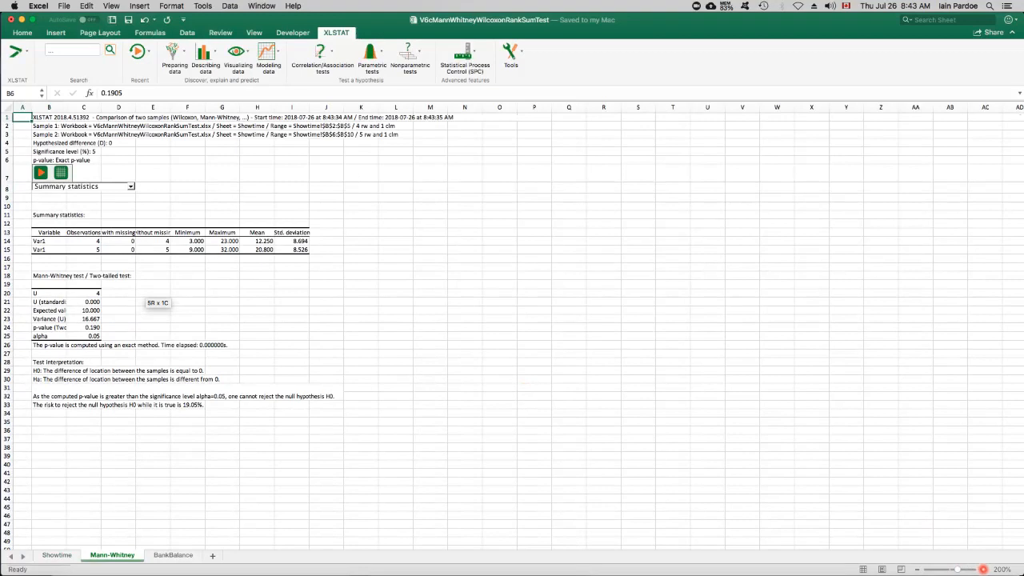
# Enlarge the Mann-Whitney results sheet to 150% and inspect the unrounded p-value in C24 and the test interpretation
pyautogui.click(983, 569)
pyautogui.click(983, 569)
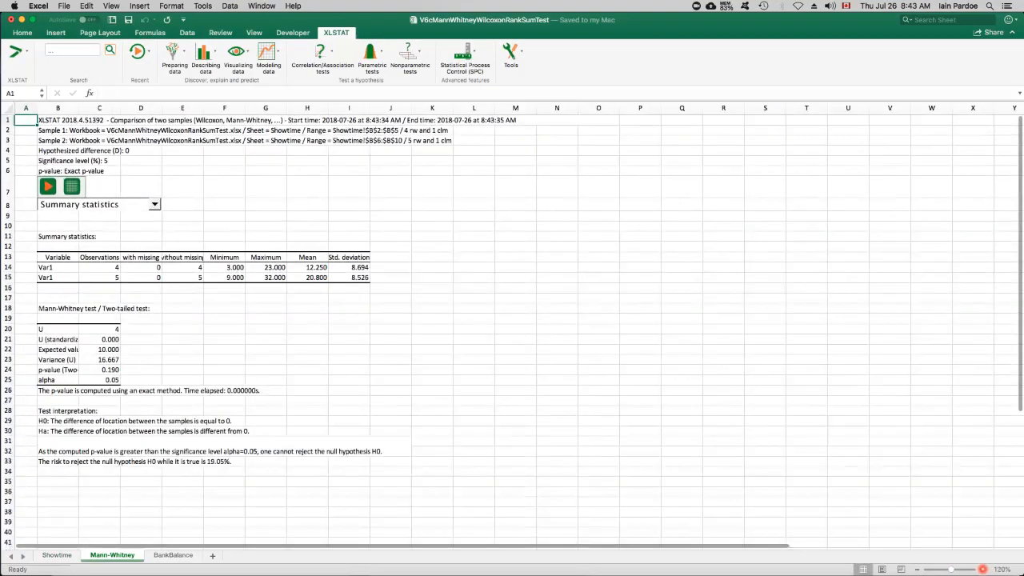
pyautogui.click(983, 570)
pyautogui.click(984, 570)
pyautogui.click(983, 570)
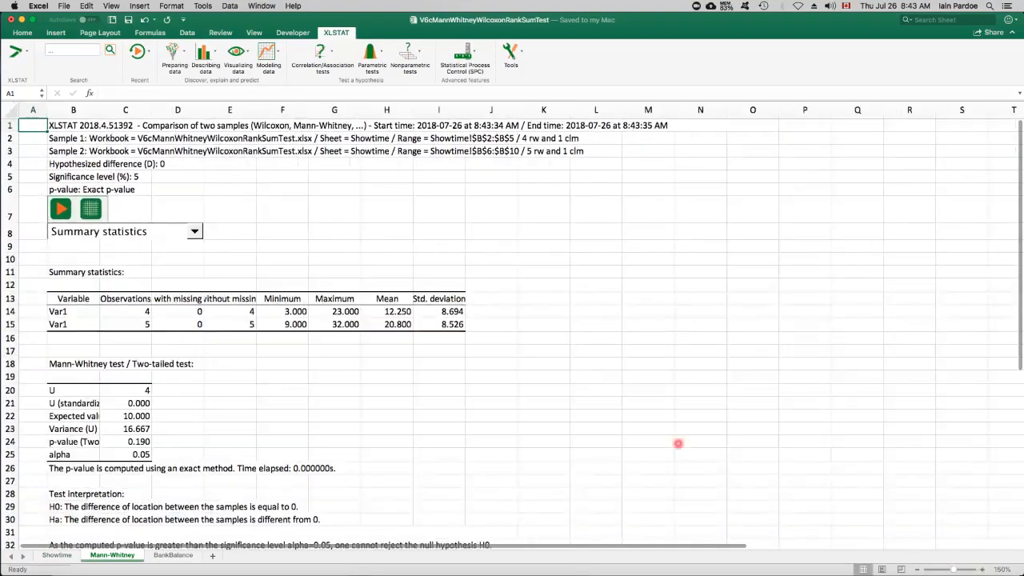
pyautogui.scroll(-5, 473, 371)
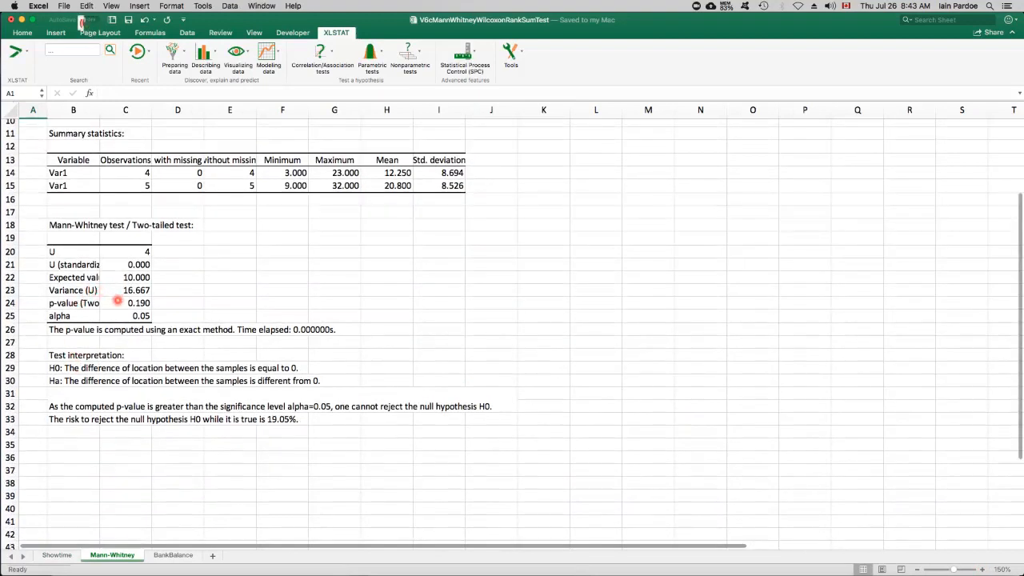
pyautogui.click(117, 303)
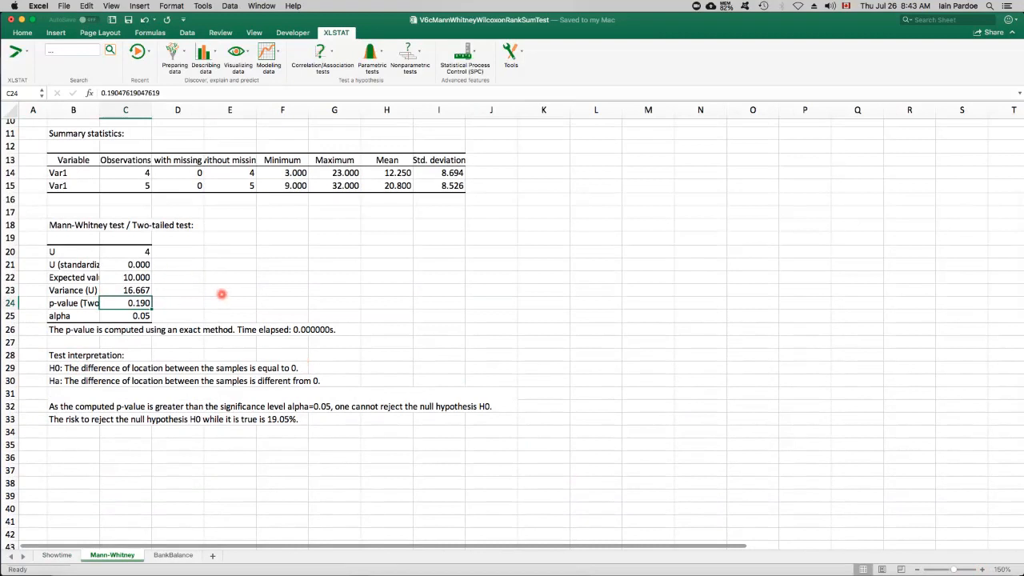
pyautogui.scroll(1, 222, 295)
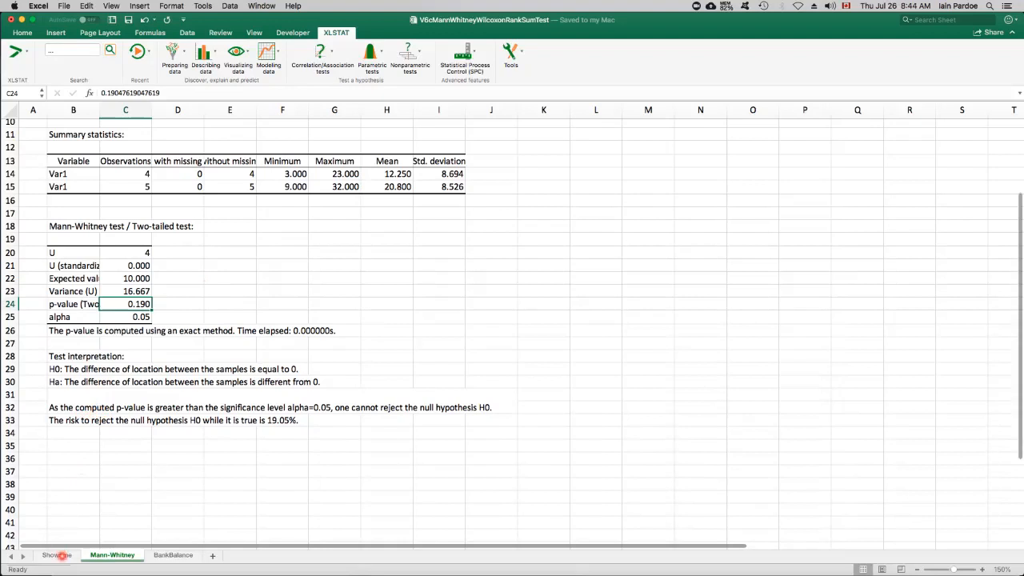
# Return to the Showtime sheet and examine the alpha value in L4 and the decision formula in M4
pyautogui.click(57, 555)
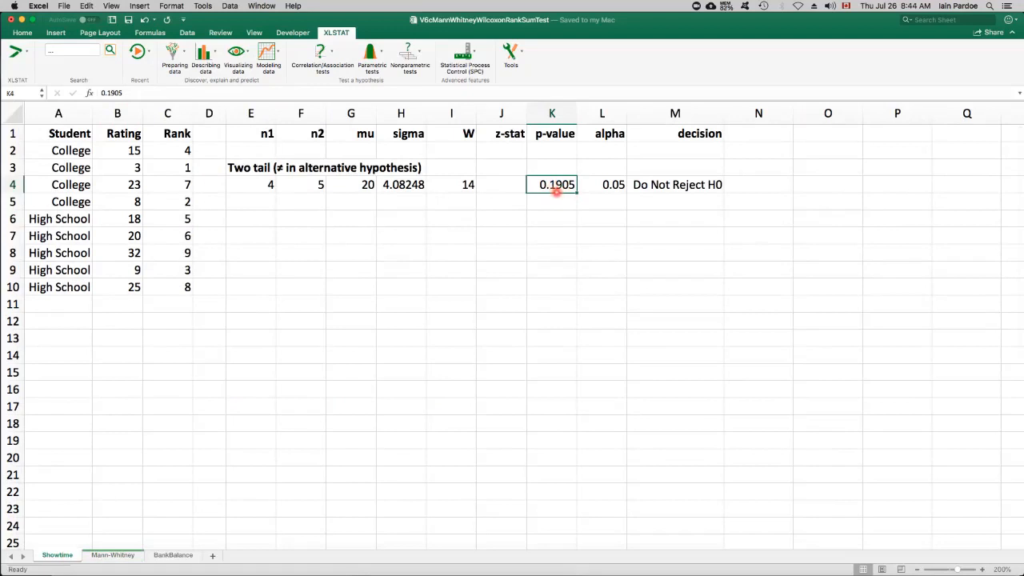
pyautogui.click(609, 189)
pyautogui.click(663, 187)
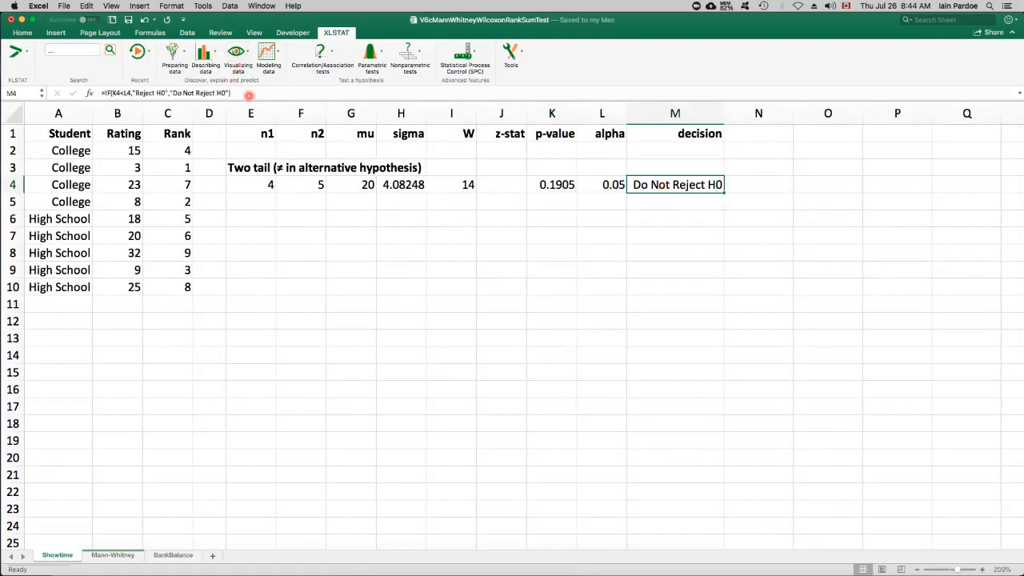
pyautogui.click(249, 95)
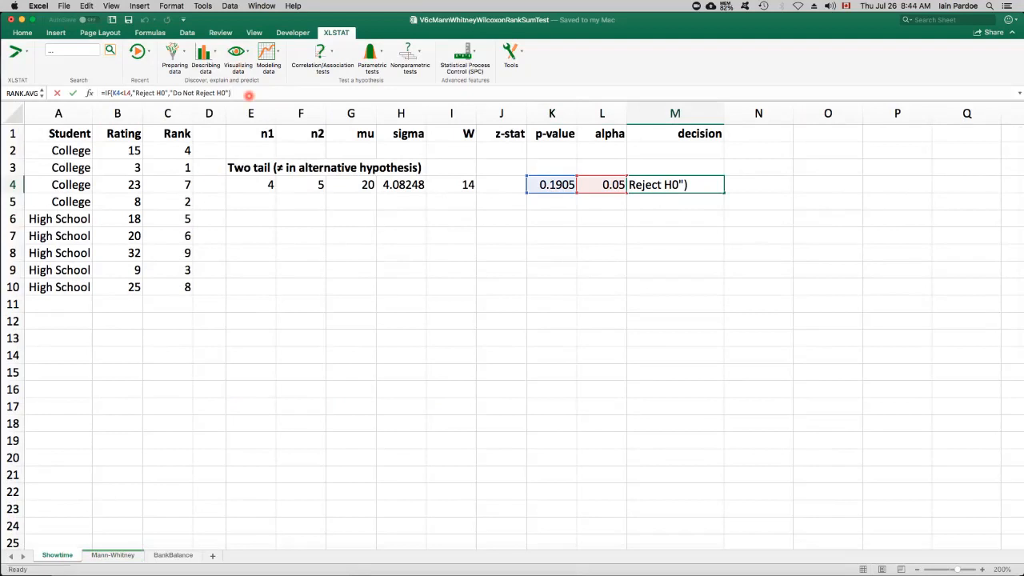
pyautogui.press('Return')
pyautogui.press('Up')
pyautogui.press('Down')
pyautogui.press('Left')
pyautogui.press('Left')
pyautogui.press('Left')
pyautogui.press('Left')
pyautogui.press('Left')
pyautogui.press('Left')
pyautogui.press('Left')
pyautogui.press('Left')
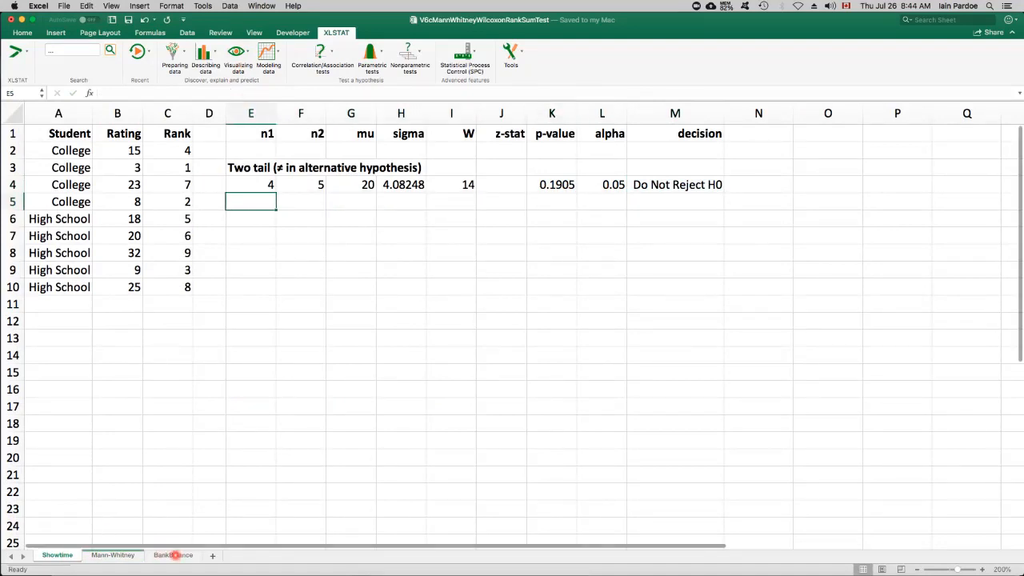
# Open the BankBalance sheet and examine the n1 count formula in E4 and the balances of both branches in column B
pyautogui.click(173, 555)
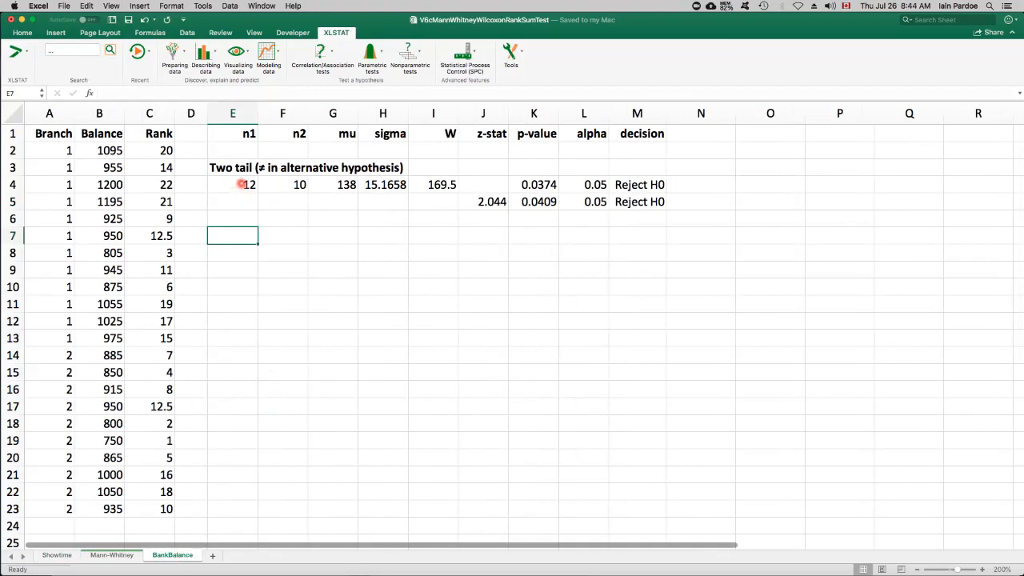
pyautogui.click(240, 184)
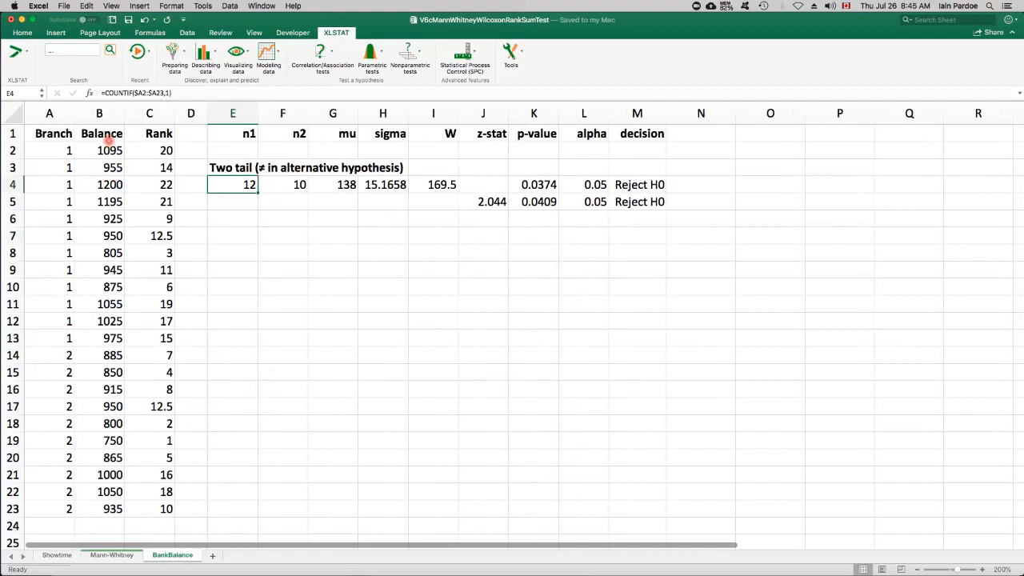
pyautogui.moveTo(109, 150); pyautogui.dragTo(109, 508)
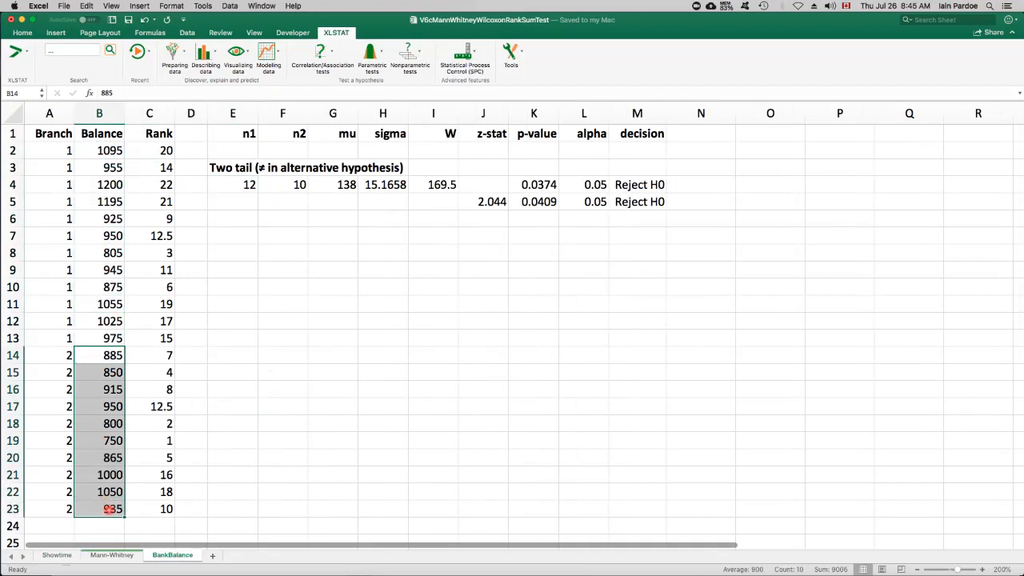
# Examine the RANK.AVG formula in C2 and the balance cells it references
pyautogui.click(148, 151)
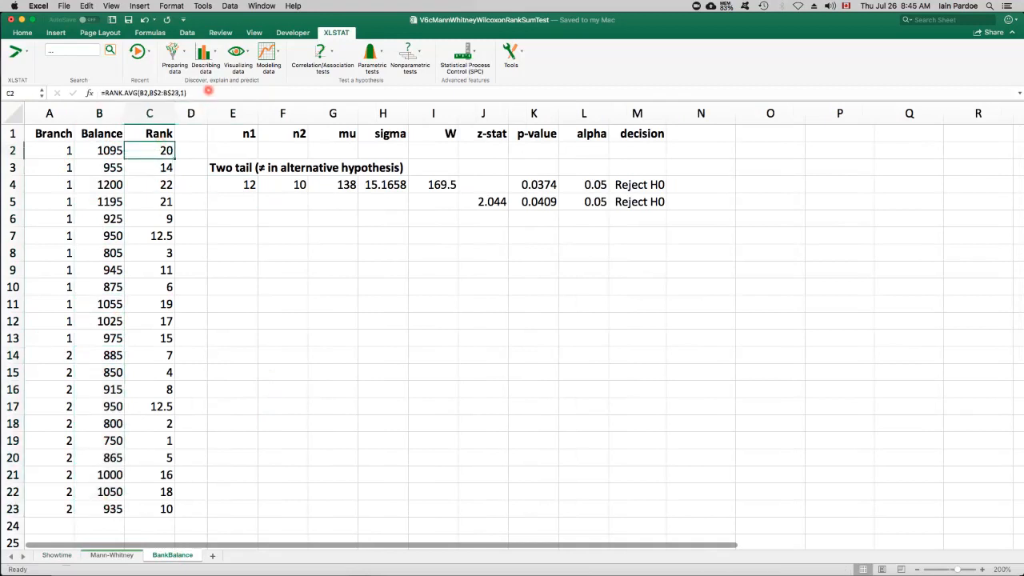
pyautogui.click(208, 92)
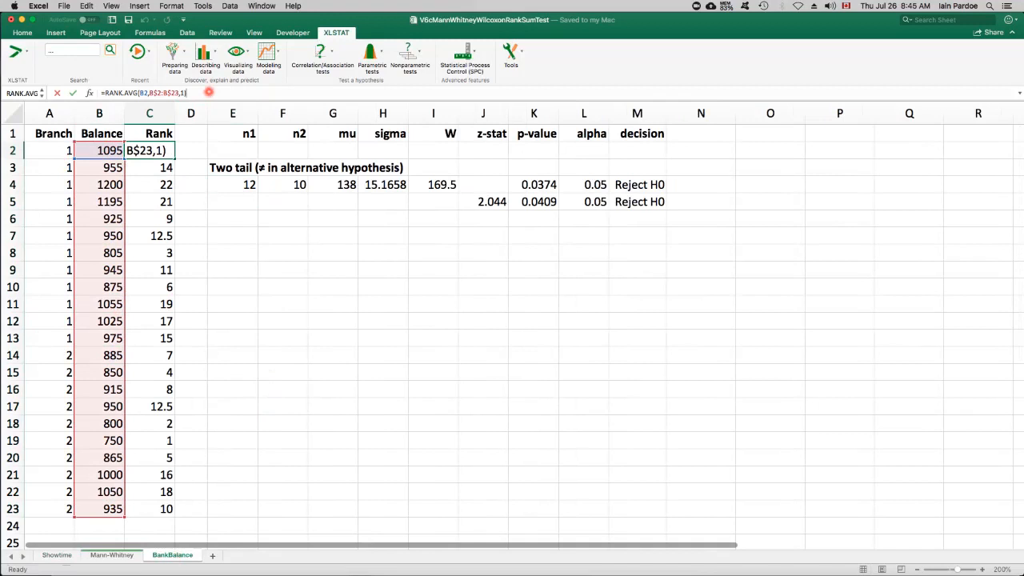
pyautogui.press('Return')
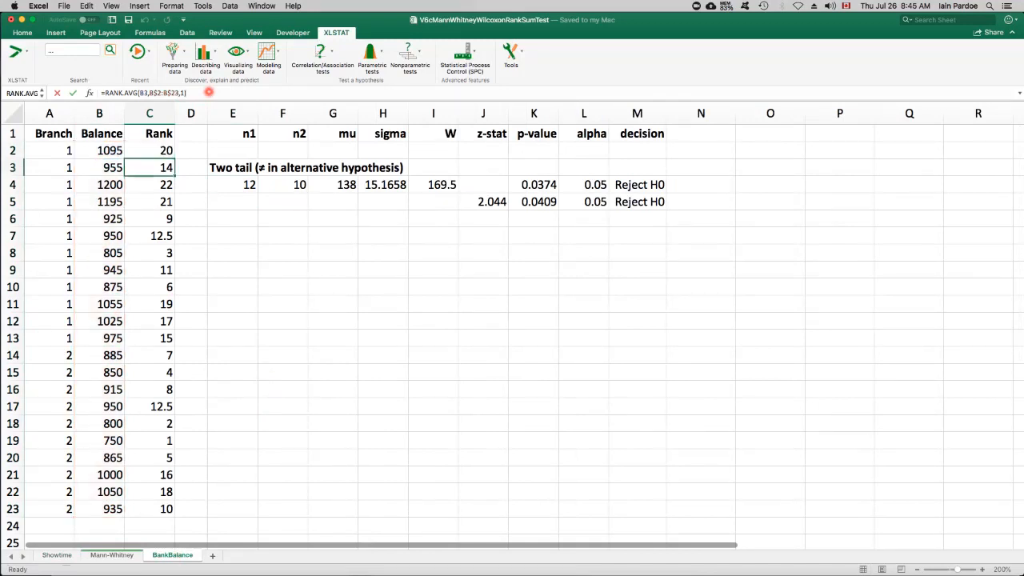
# Compare the tied balances in B7 and B17 with their average ranks in C7 and C17
pyautogui.click(97, 237)
pyautogui.click(104, 406)
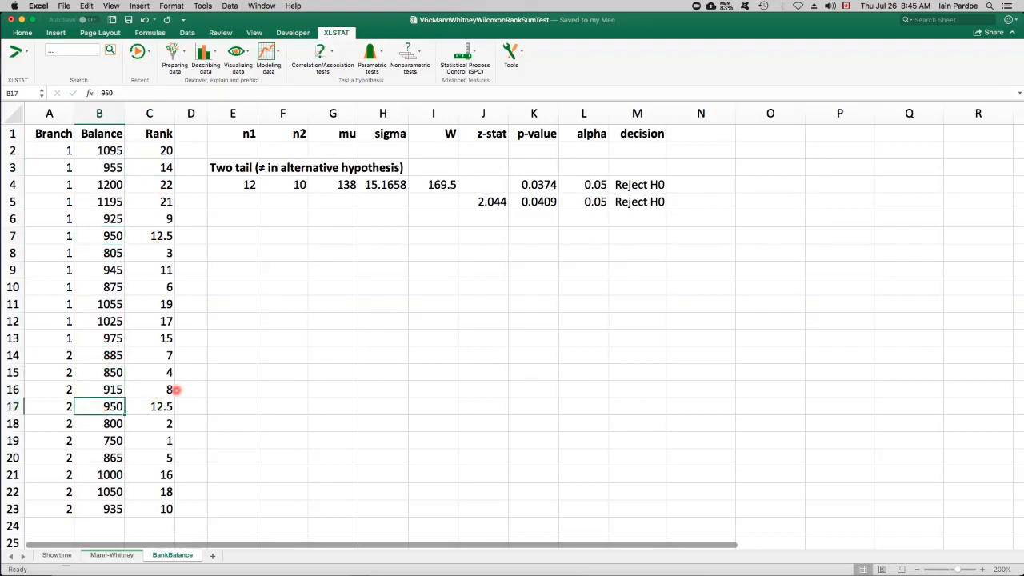
pyautogui.click(146, 236)
pyautogui.click(159, 409)
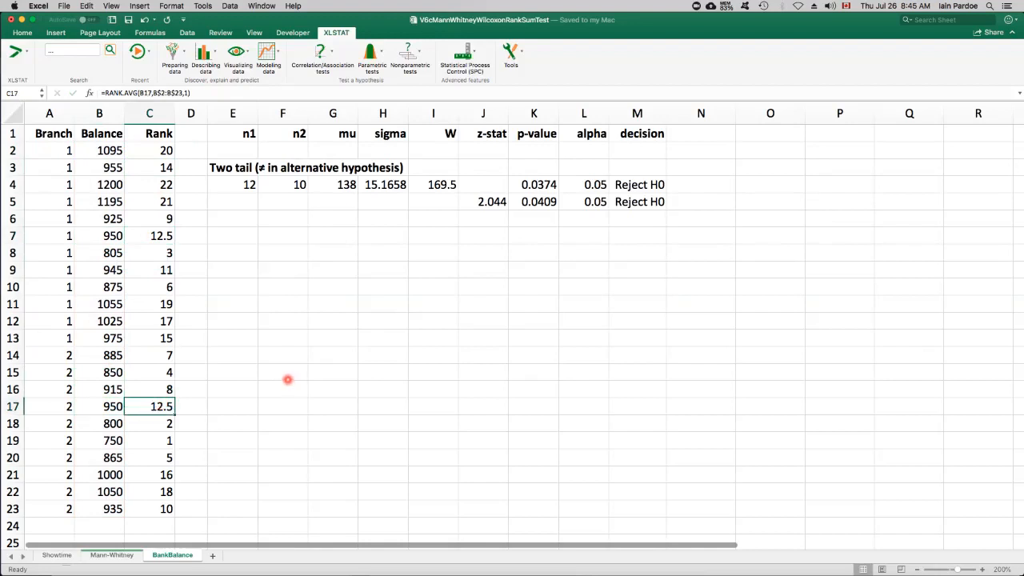
# Examine the mu formula in G4 and trace its references to the sample sizes in E4 and F4
pyautogui.click(342, 186)
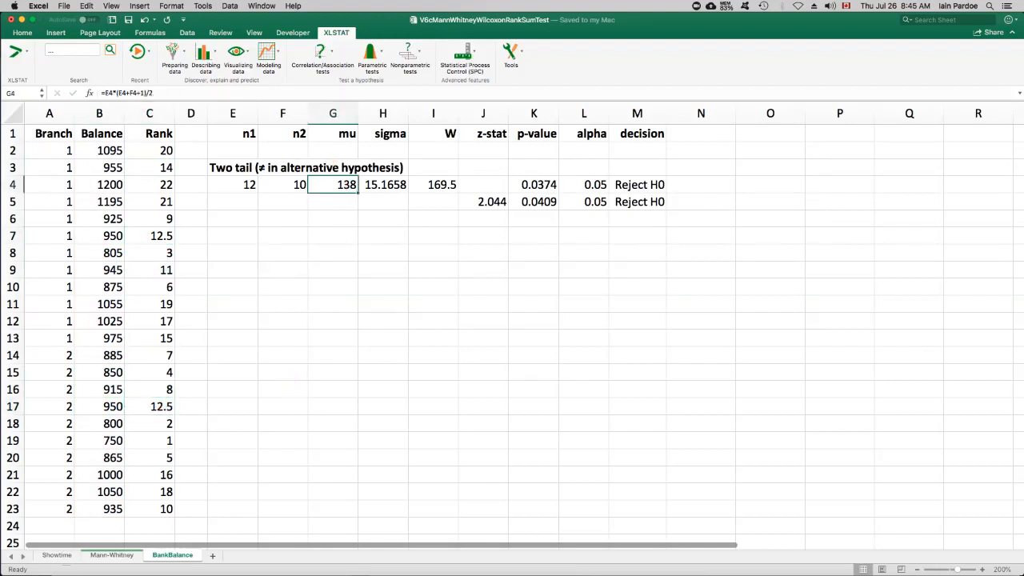
pyautogui.click(164, 93)
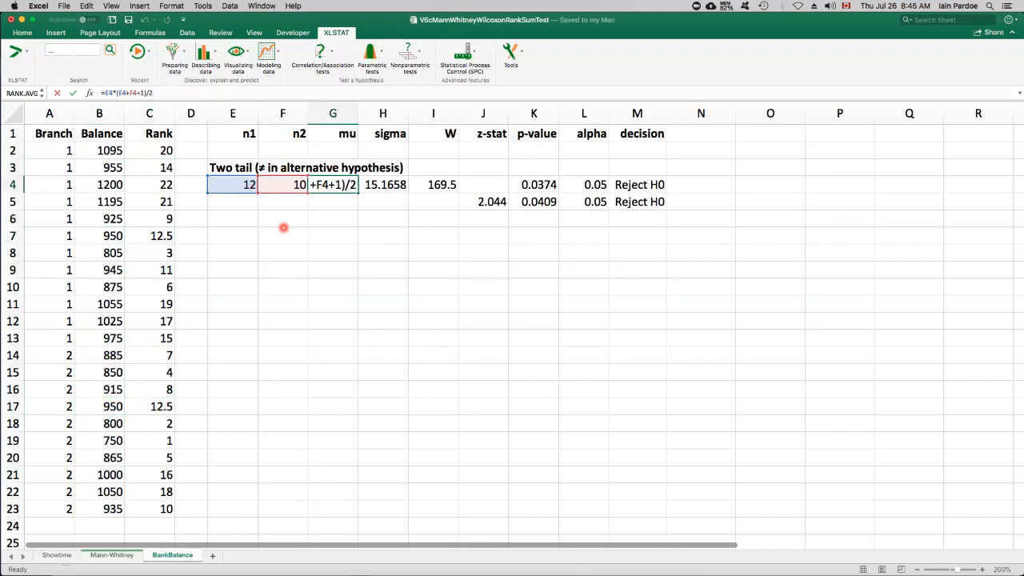
pyautogui.press('Return')
pyautogui.press('Up')
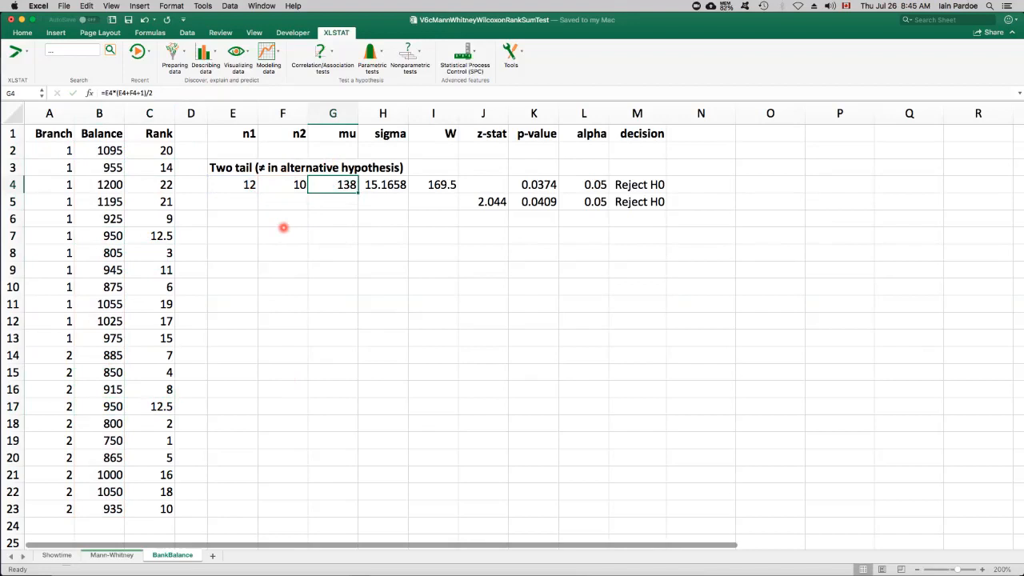
pyautogui.press('Left')
pyautogui.press('Left')
pyautogui.press('Right')
pyautogui.press('Right')
pyautogui.press('F2')
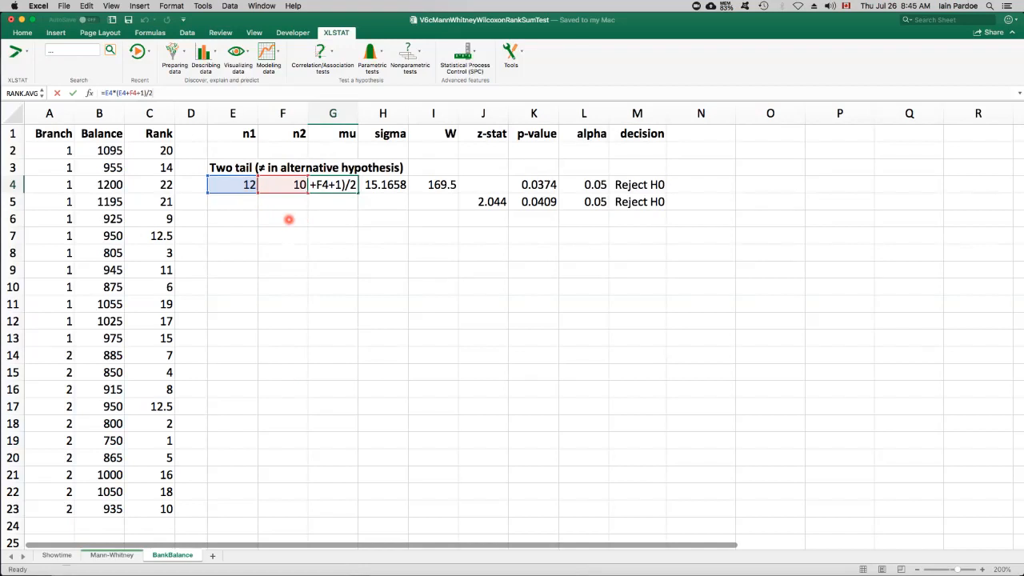
# Examine the sigma formula in H4 and the sample-size cells it references
pyautogui.press('Tab')
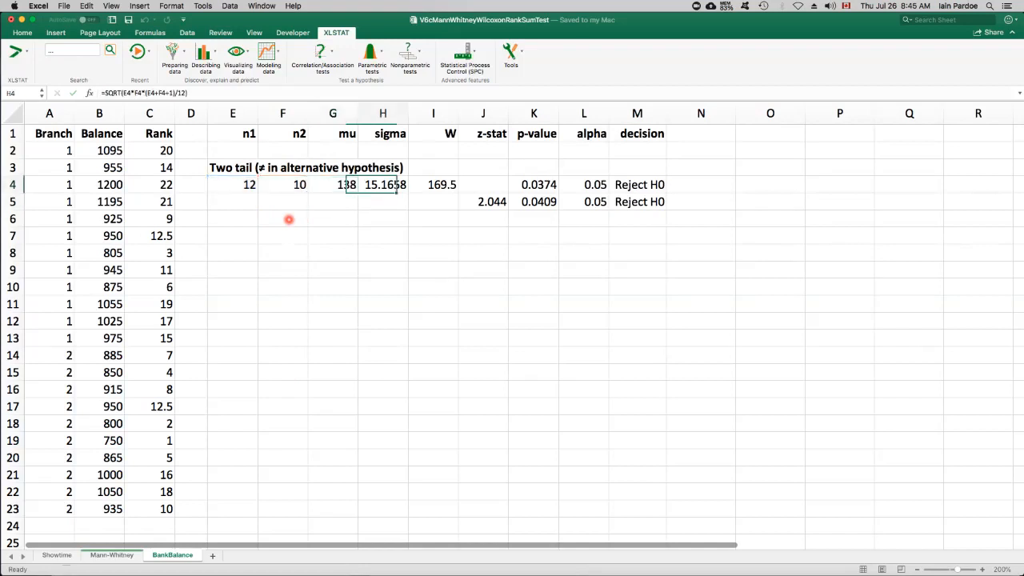
pyautogui.click(203, 93)
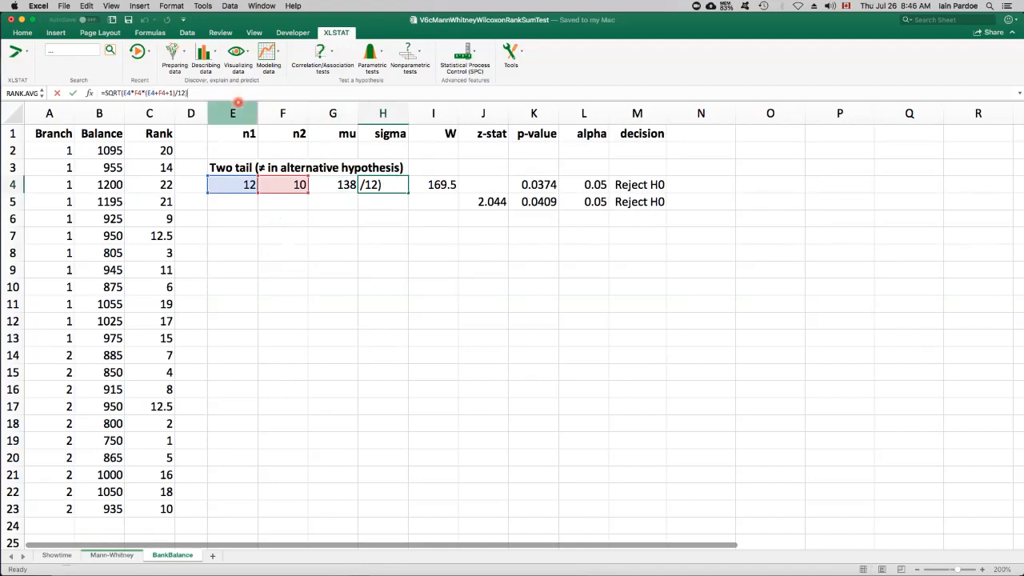
pyautogui.press('Return')
pyautogui.press('Up')
# Examine the SUMIF formula for W in I4 and check it against the sum of the Branch 1 ranks in C2:C13
pyautogui.press('Right')
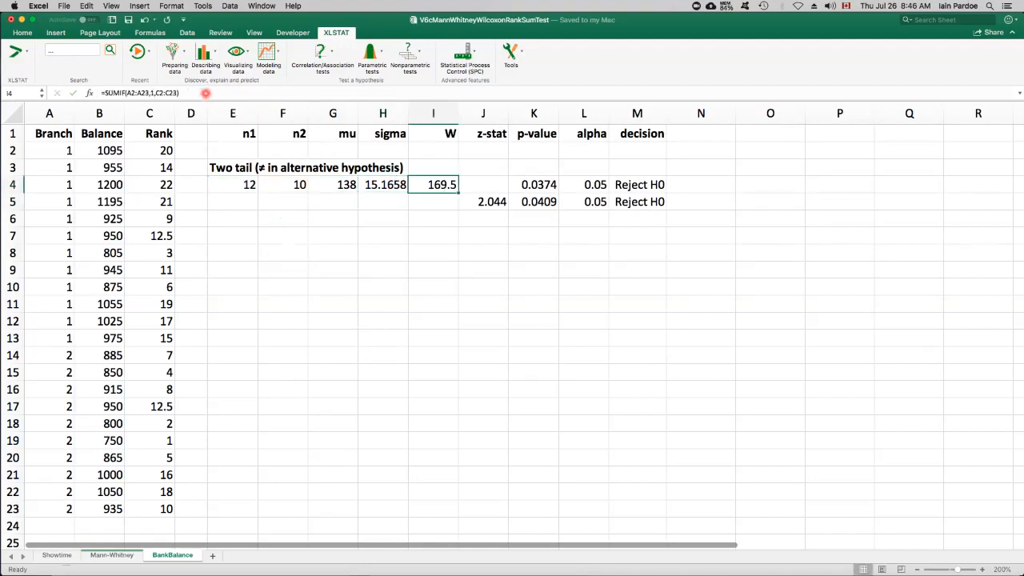
pyautogui.click(205, 92)
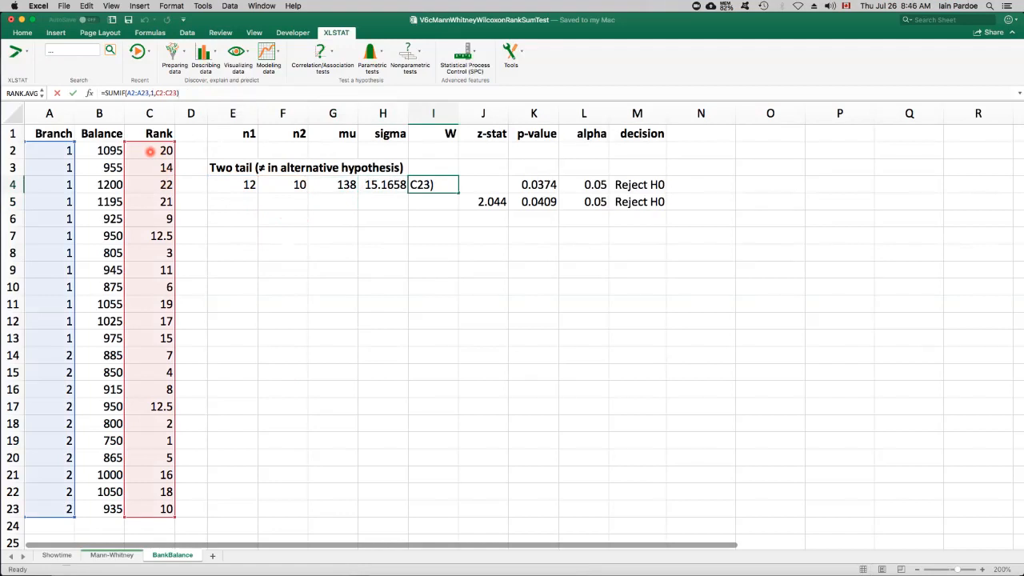
pyautogui.press('Return')
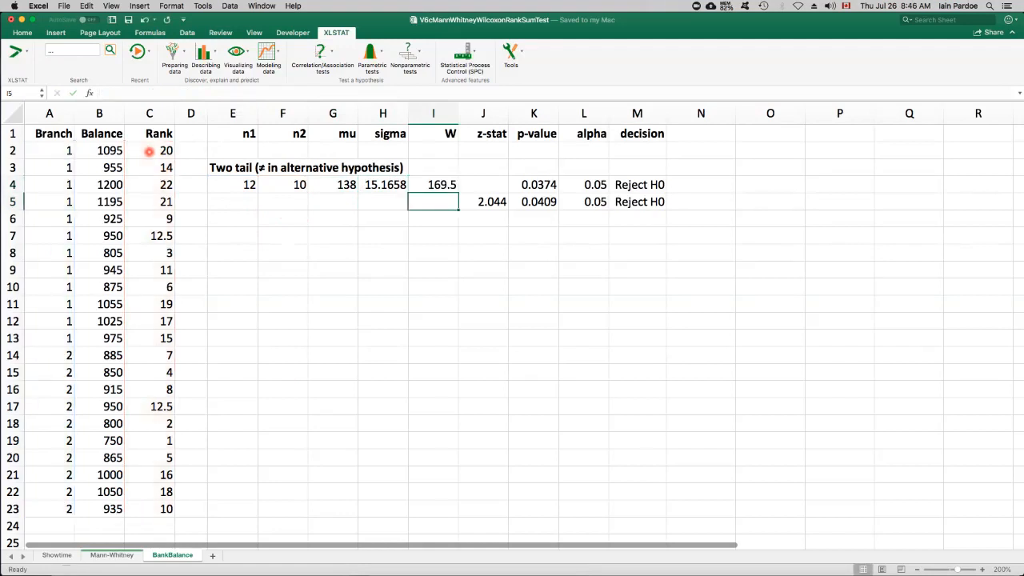
pyautogui.moveTo(148, 151); pyautogui.dragTo(164, 338)
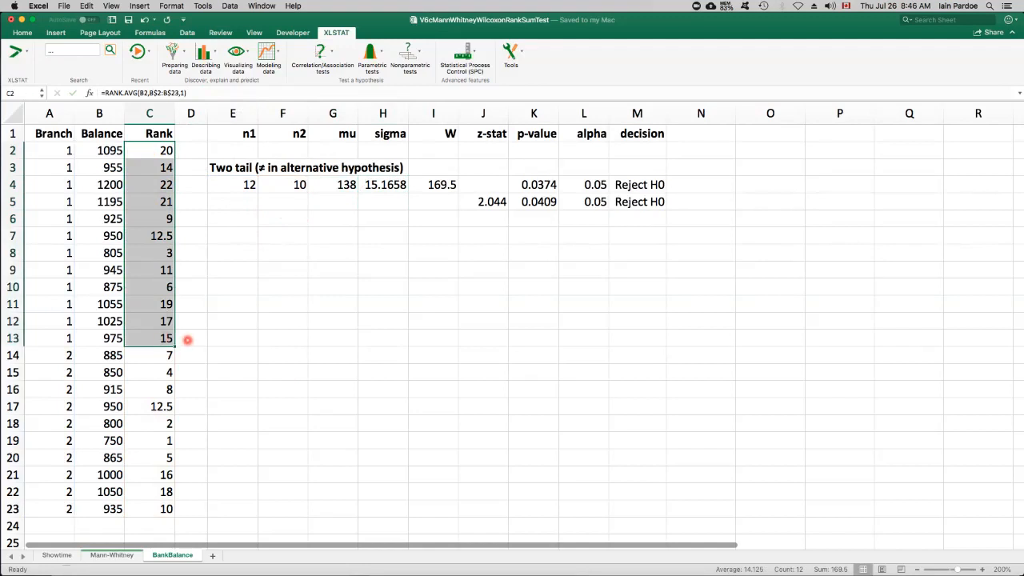
pyautogui.click(432, 184)
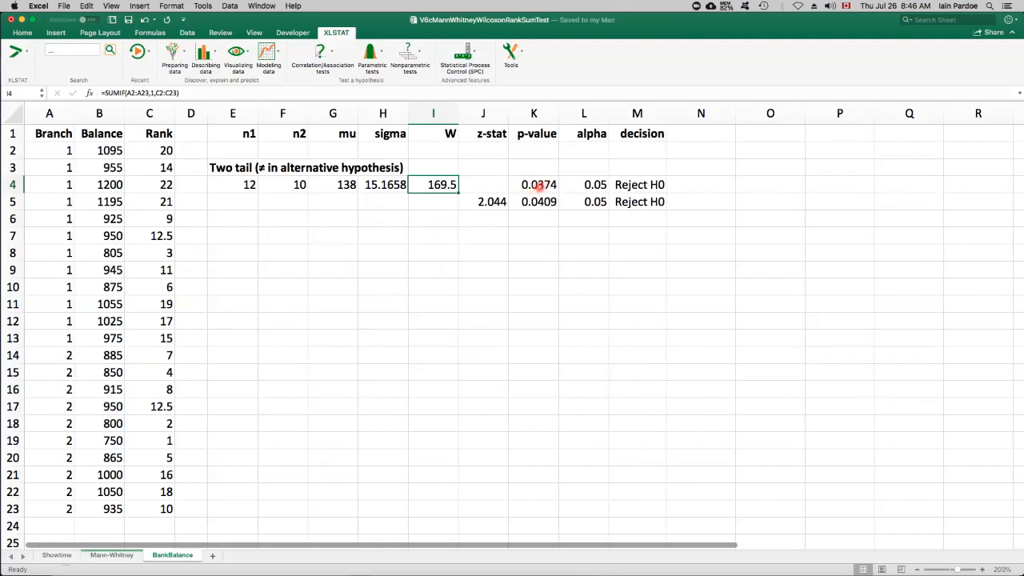
# Open XLSTAT's nonparametric comparison of two samples and set Sample 1 to the BankBalance ranks C2:C13
pyautogui.click(240, 236)
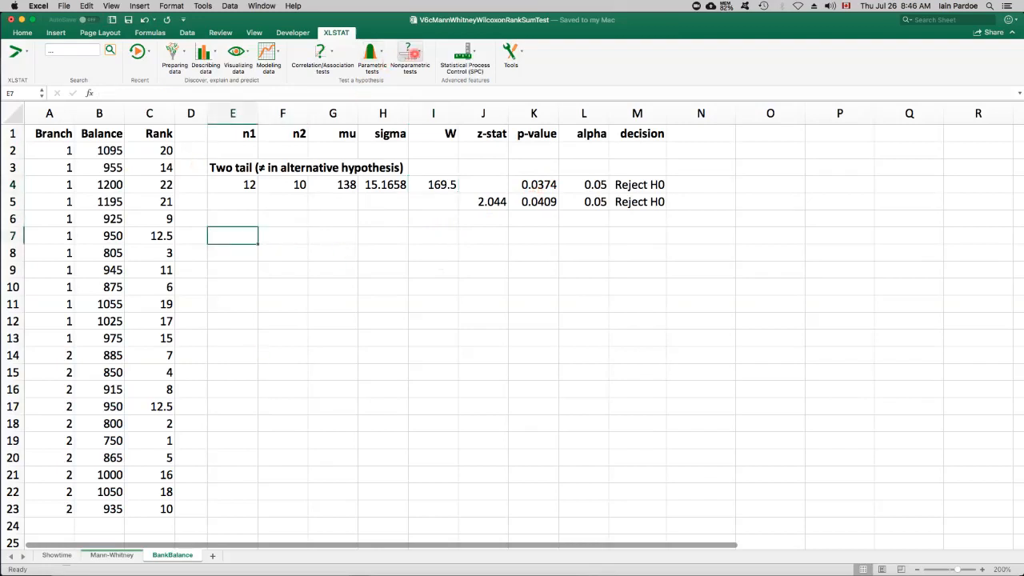
pyautogui.click(409, 53)
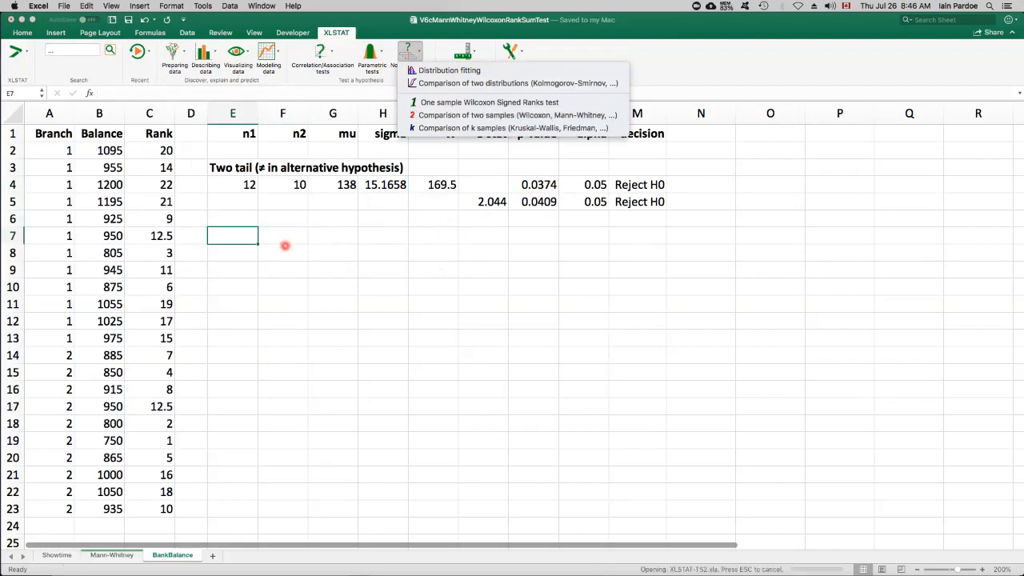
pyautogui.click(302, 297)
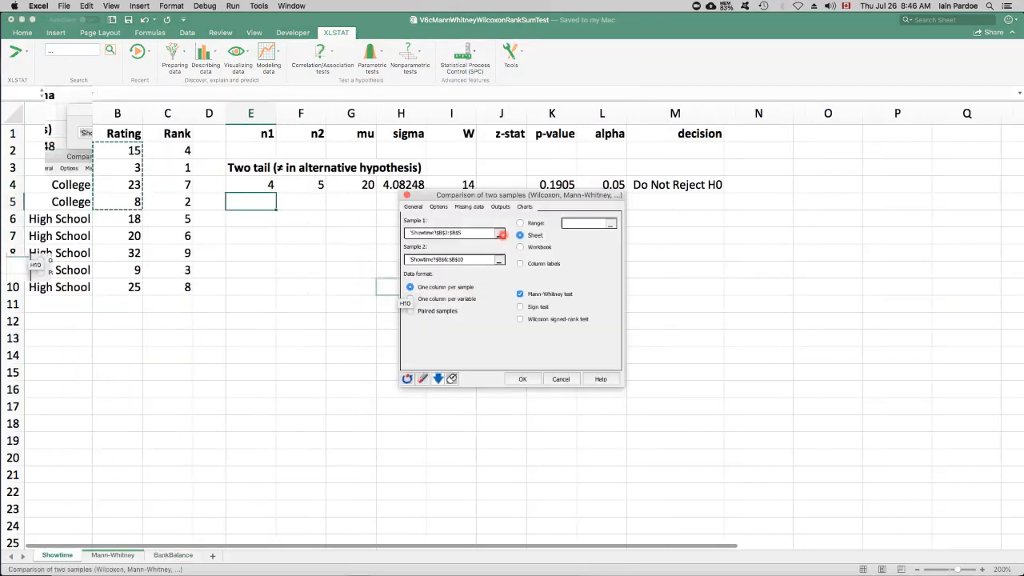
pyautogui.click(500, 233)
pyautogui.click(173, 555)
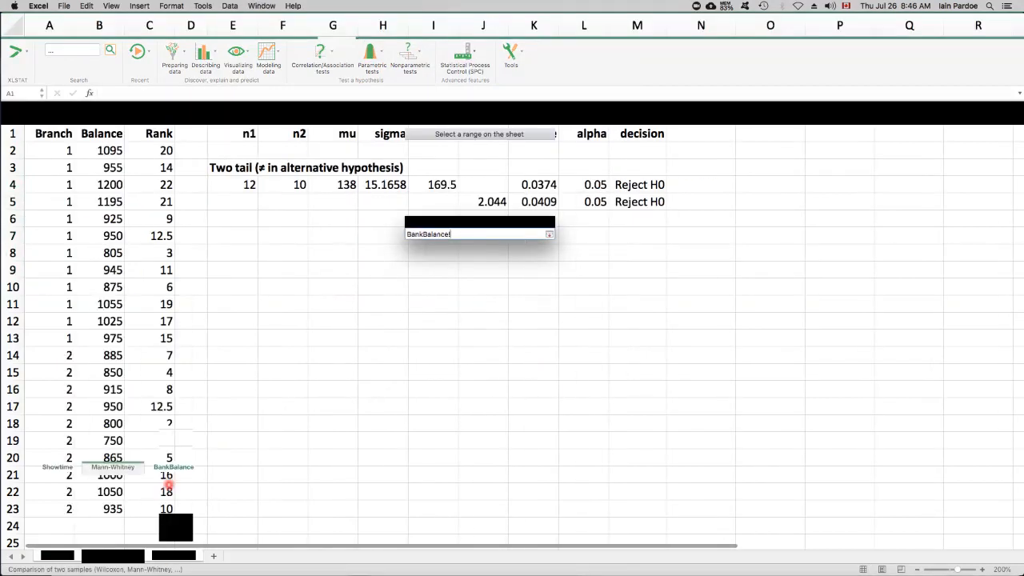
pyautogui.moveTo(152, 150); pyautogui.dragTo(152, 337)
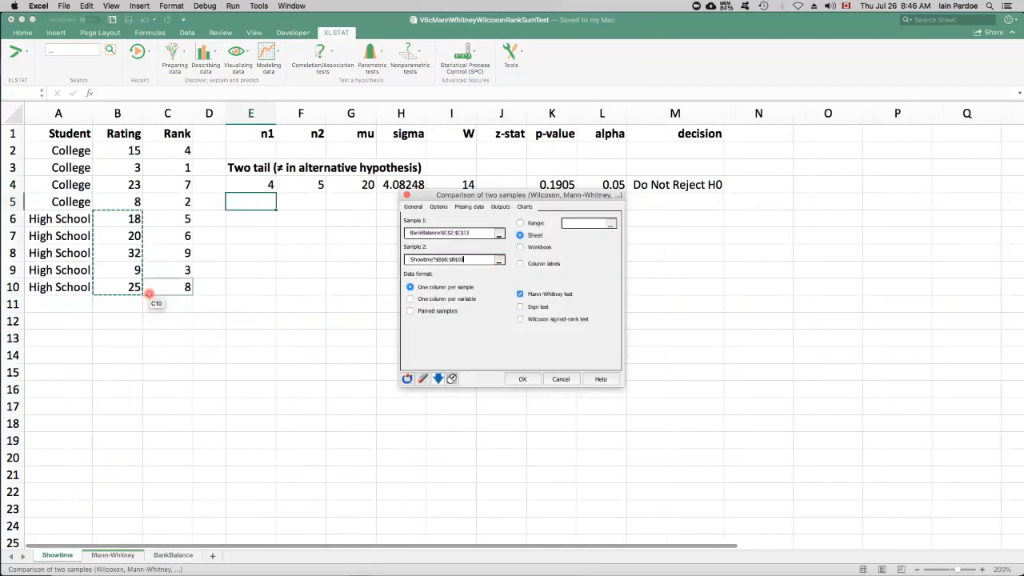
# Set Sample 2 to BankBalance C14:C23 and run the Mann-Whitney test with a two-sided alternative, 5% significance and an exact p-value
pyautogui.click(173, 556)
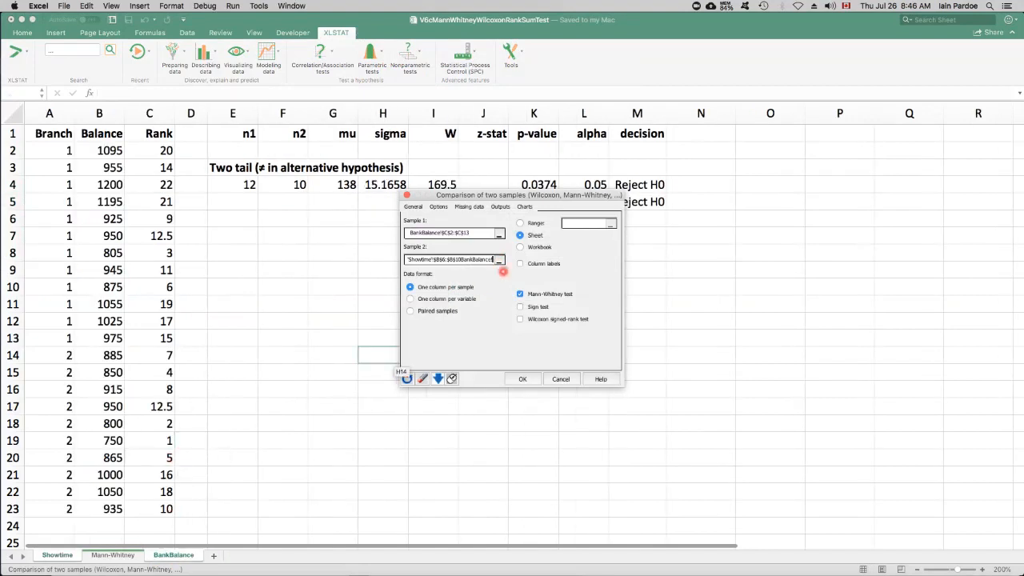
pyautogui.click(500, 259)
pyautogui.moveTo(137, 357); pyautogui.dragTo(144, 508)
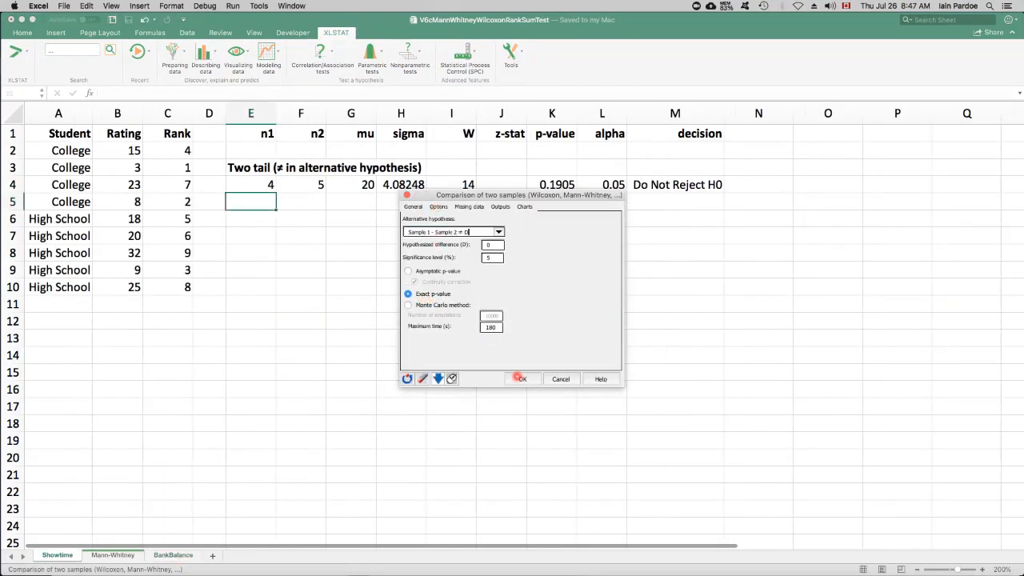
pyautogui.click(522, 380)
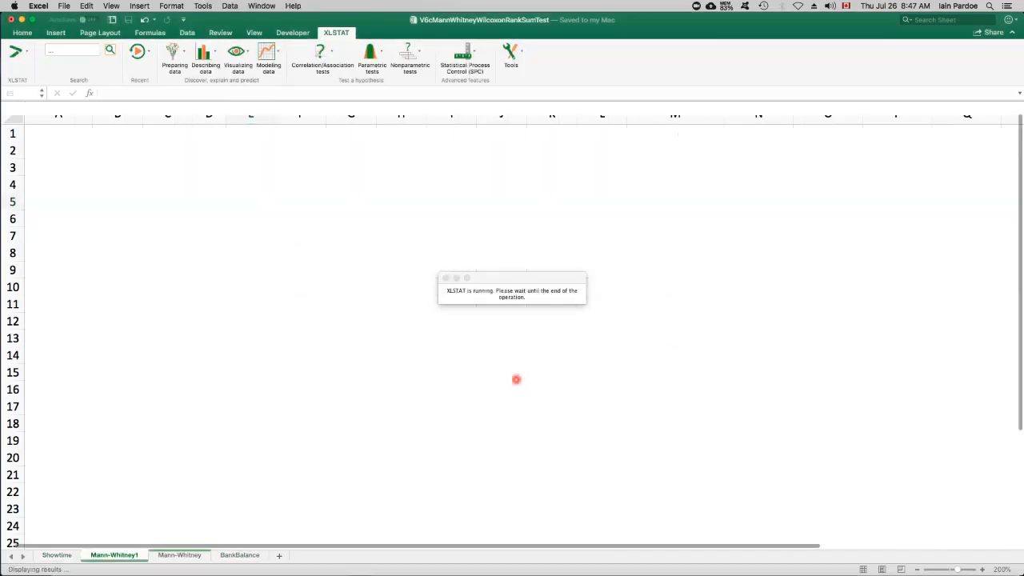
# Inspect the unrounded p-value in C24 of the new Mann-Whitney results and enlarge the sheet to 150% to read the interpretation
pyautogui.click(81, 324)
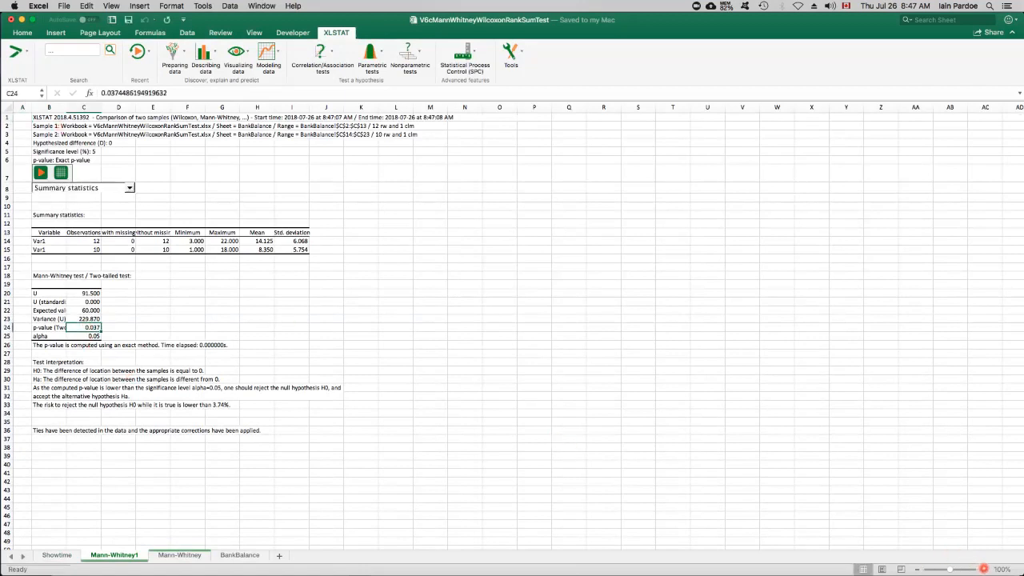
pyautogui.click(983, 569)
pyautogui.click(984, 569)
pyautogui.click(983, 569)
pyautogui.click(984, 569)
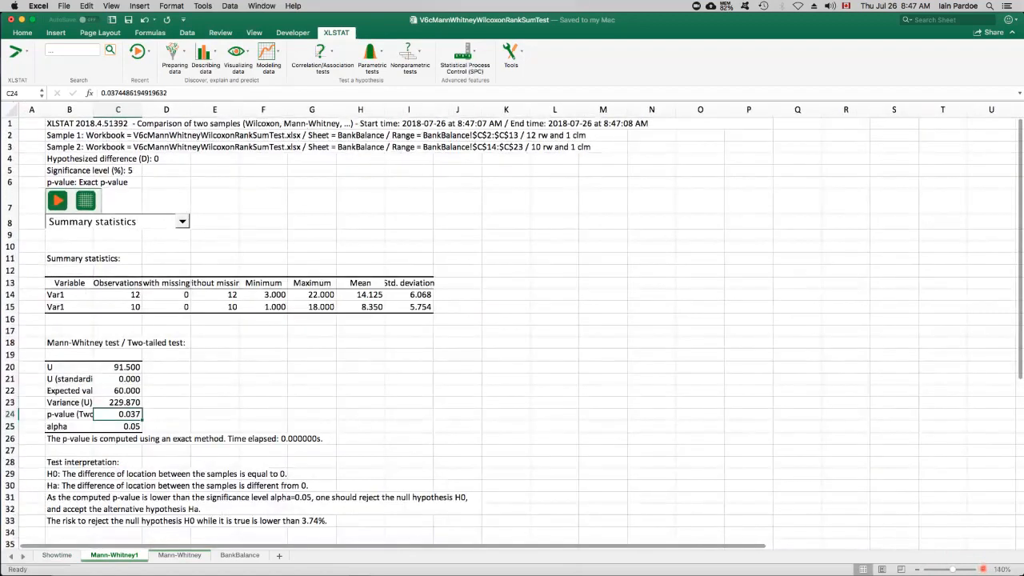
pyautogui.click(983, 569)
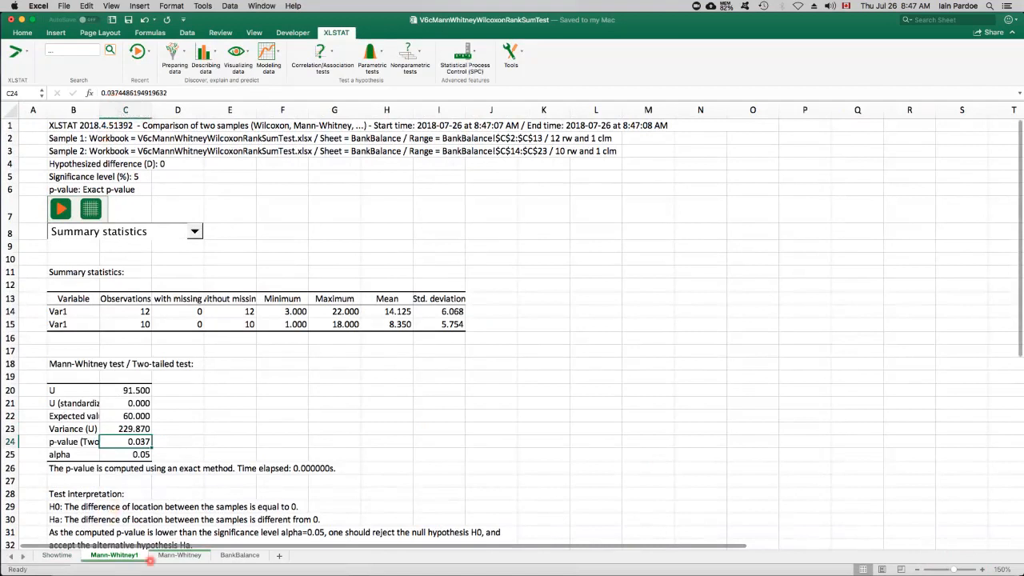
# Return to the BankBalance sheet and examine the p-value in K4, the alpha in L4 and the decision formula in M4
pyautogui.click(240, 555)
pyautogui.click(542, 185)
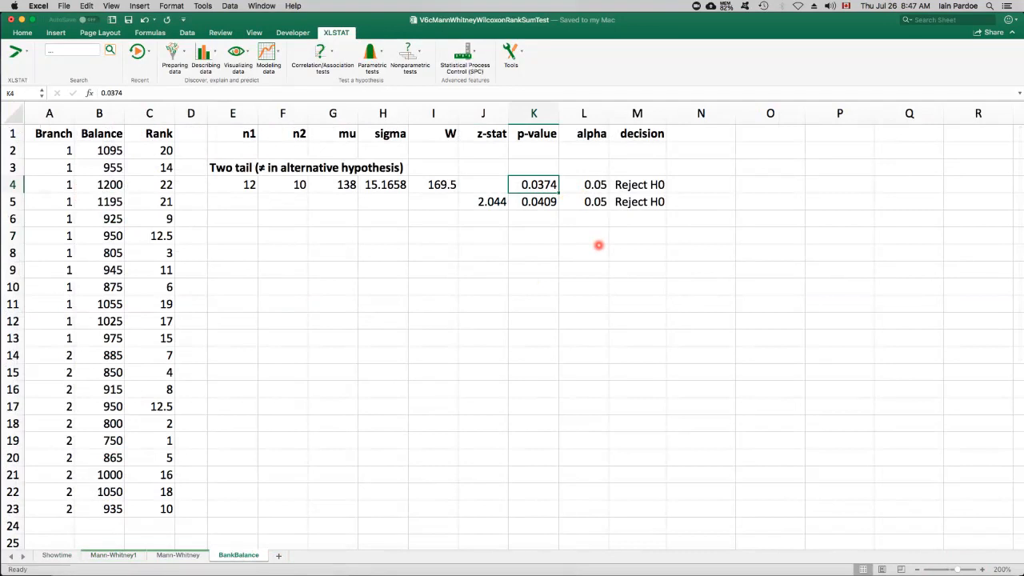
pyautogui.press('Right')
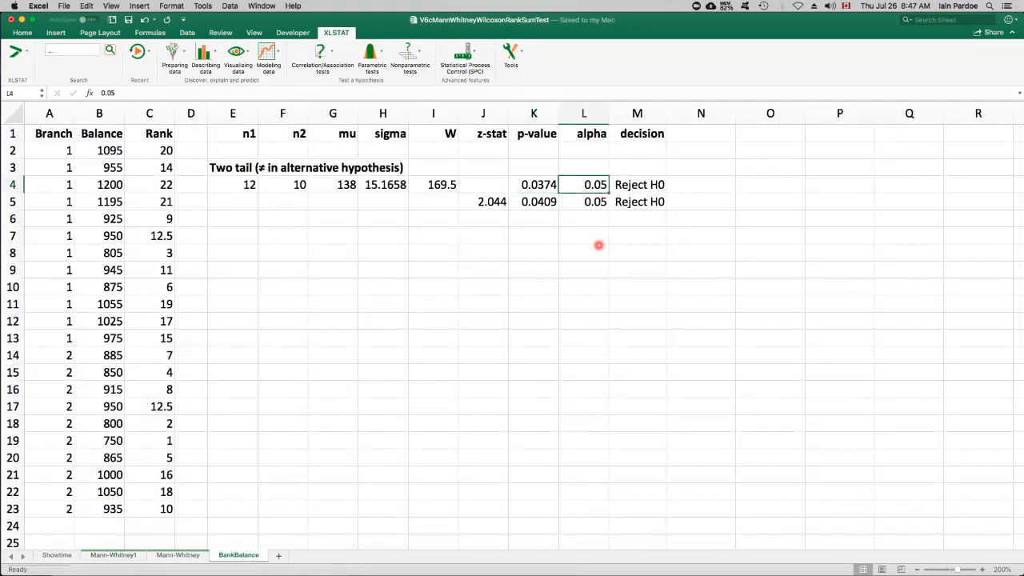
pyautogui.press('Right')
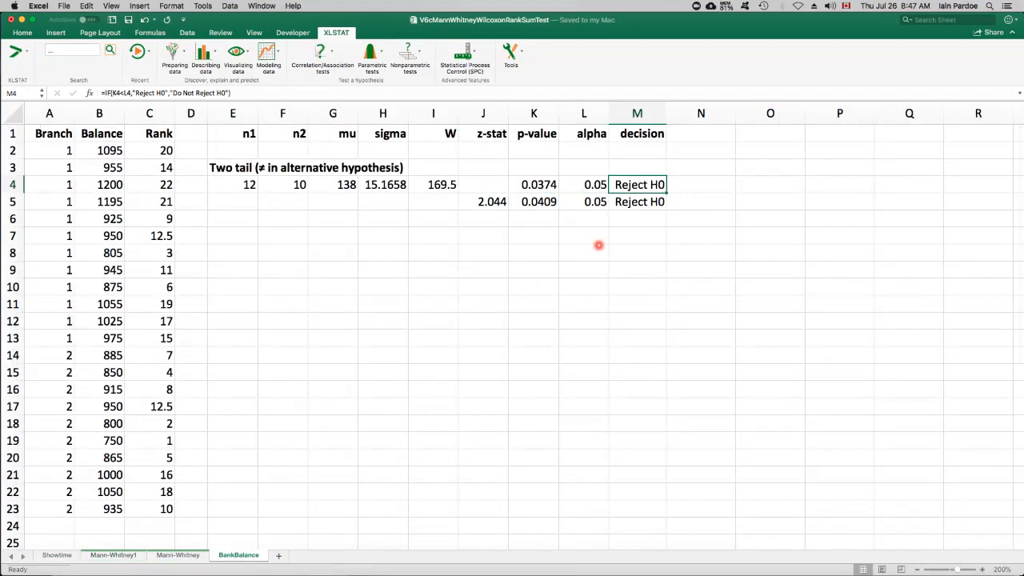
# Examine the cell references in the normal-approximation z-stat formula in J5 and the two-tailed p-value formula in K5
pyautogui.click(481, 202)
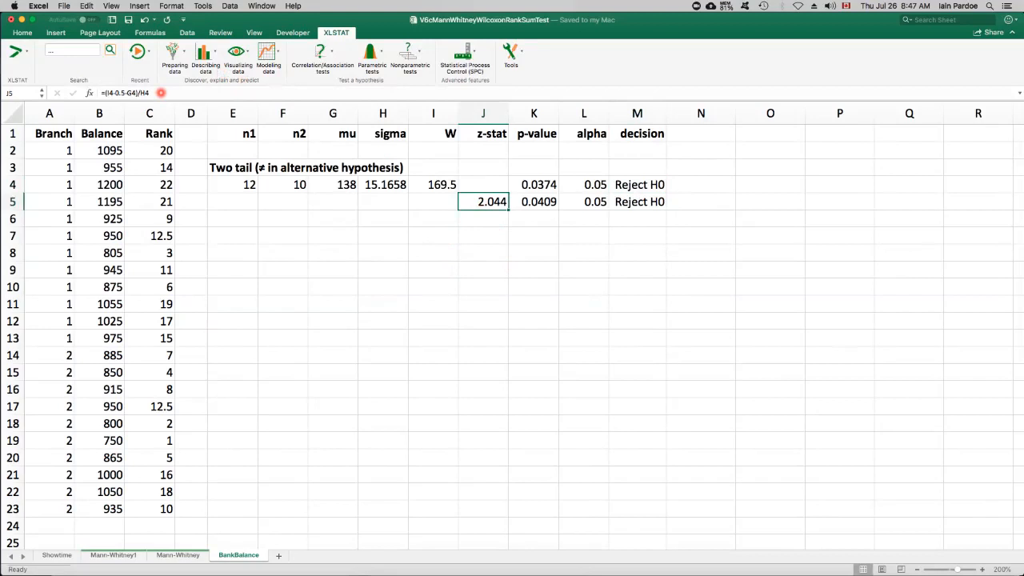
pyautogui.click(160, 93)
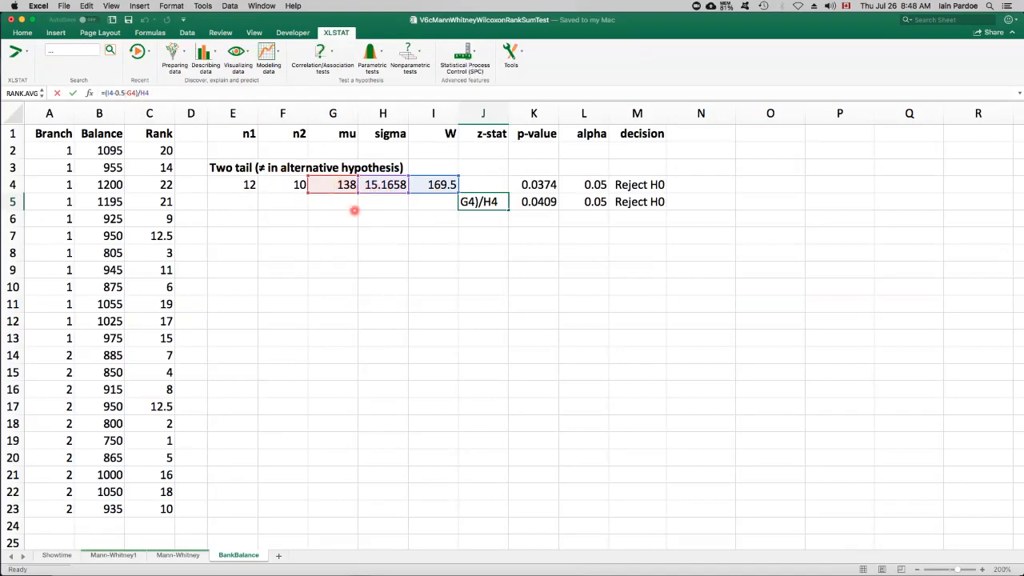
pyautogui.hotkey('ctrl', 'Return')
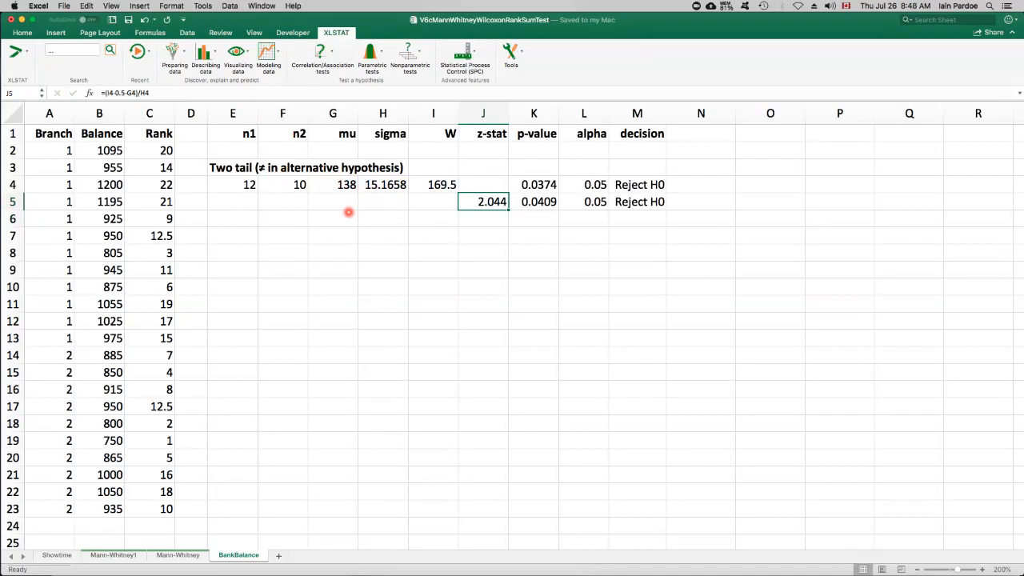
pyautogui.click(540, 203)
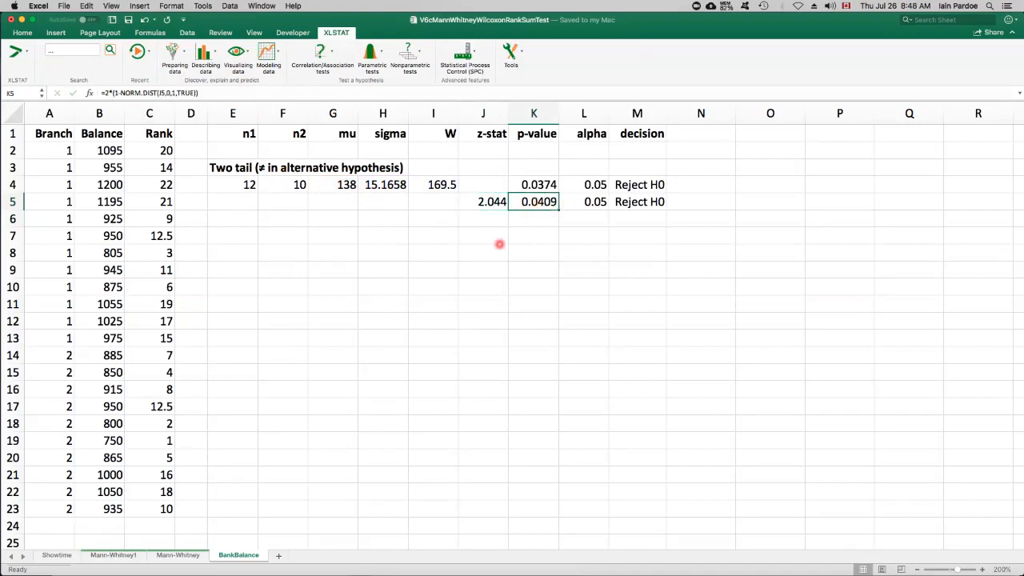
pyautogui.click(209, 93)
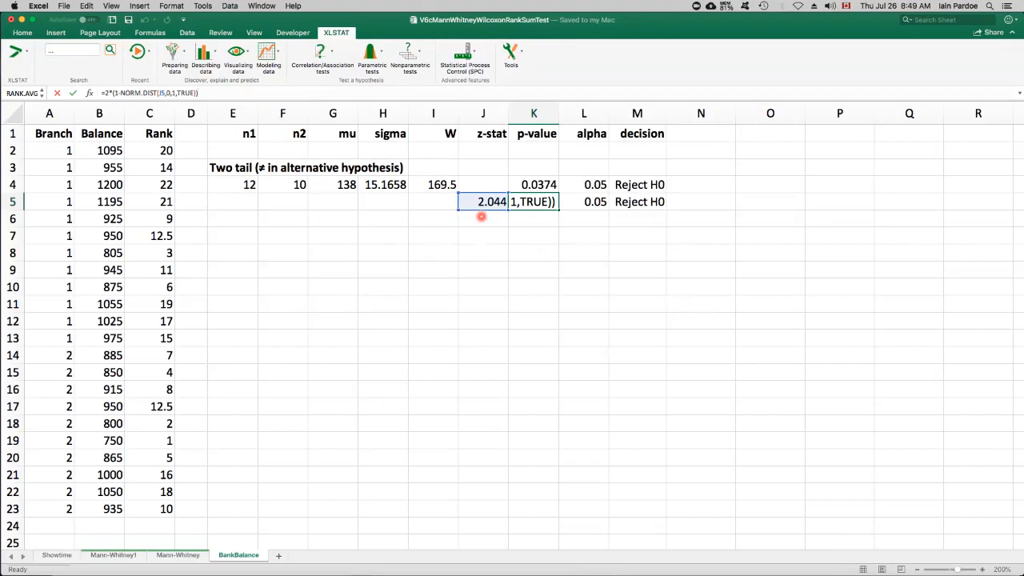
pyautogui.hotkey('ctrl', 'Return')
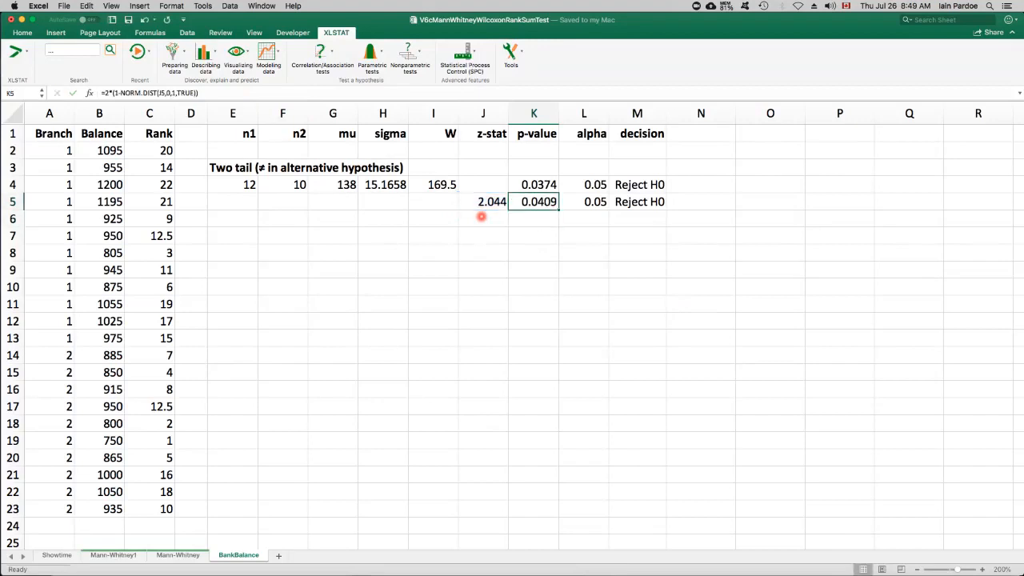
# Review the alpha in L5 and decision in M5, and compare the exact p-value in K4 with the approximate one in K5
pyautogui.press('Right')
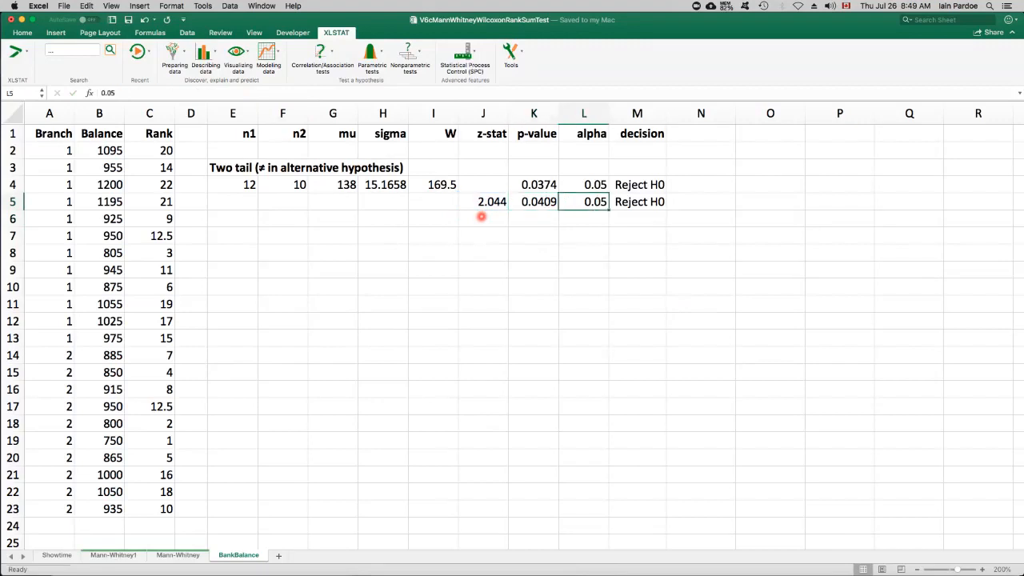
pyautogui.press('Right')
pyautogui.press('Left')
pyautogui.press('Left')
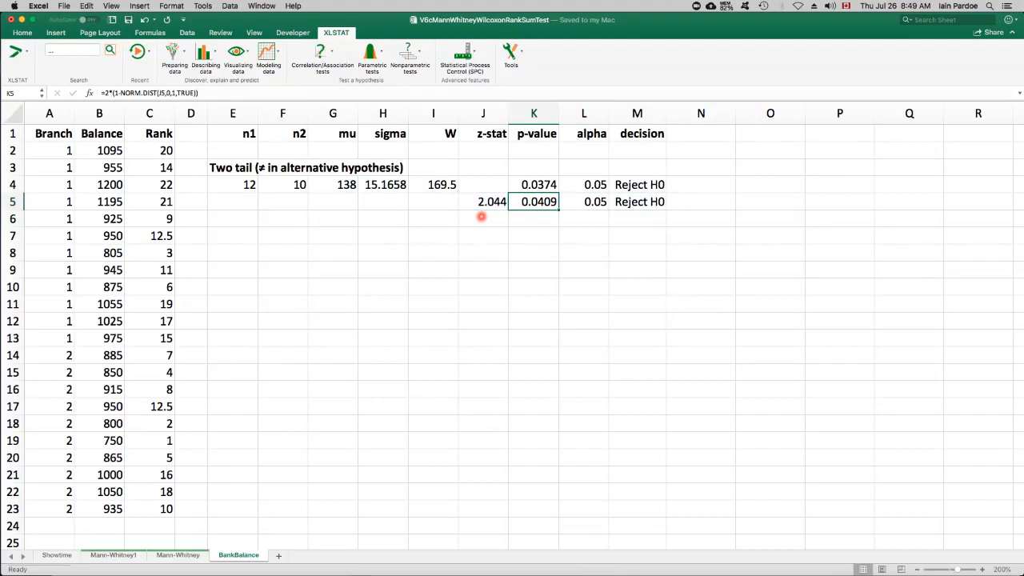
pyautogui.press('Up')
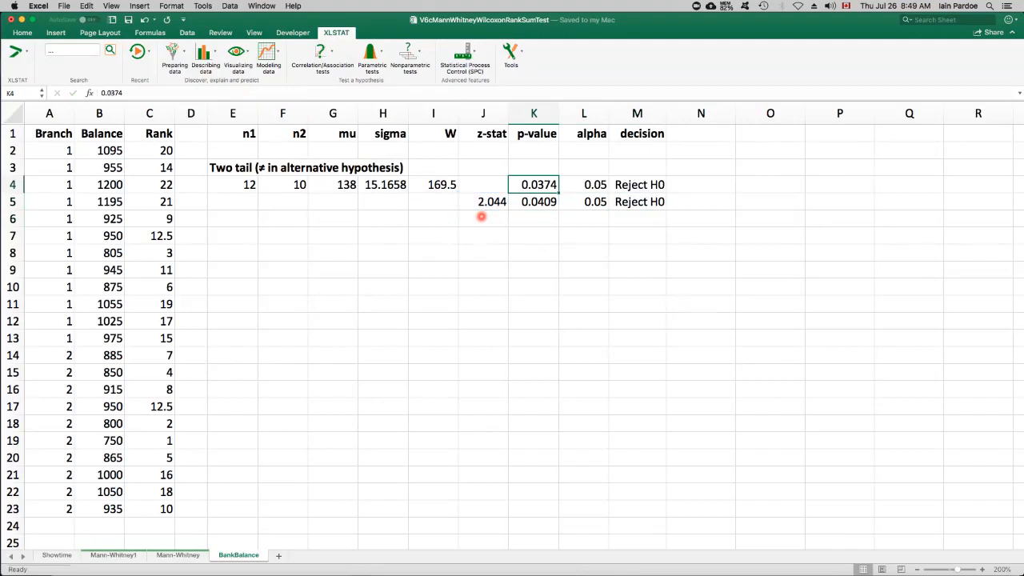
pyautogui.press('Down')
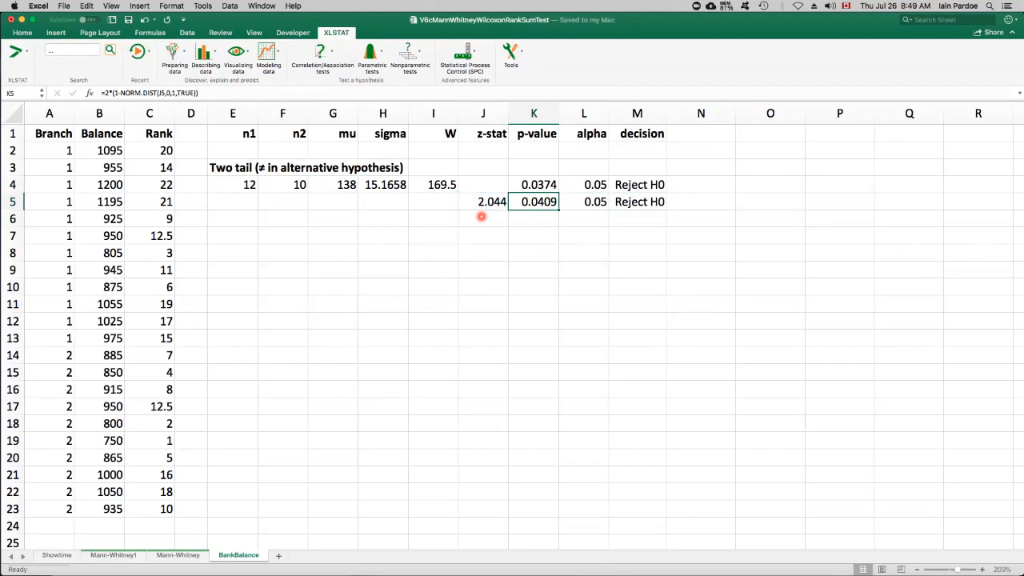
pyautogui.press('Up')
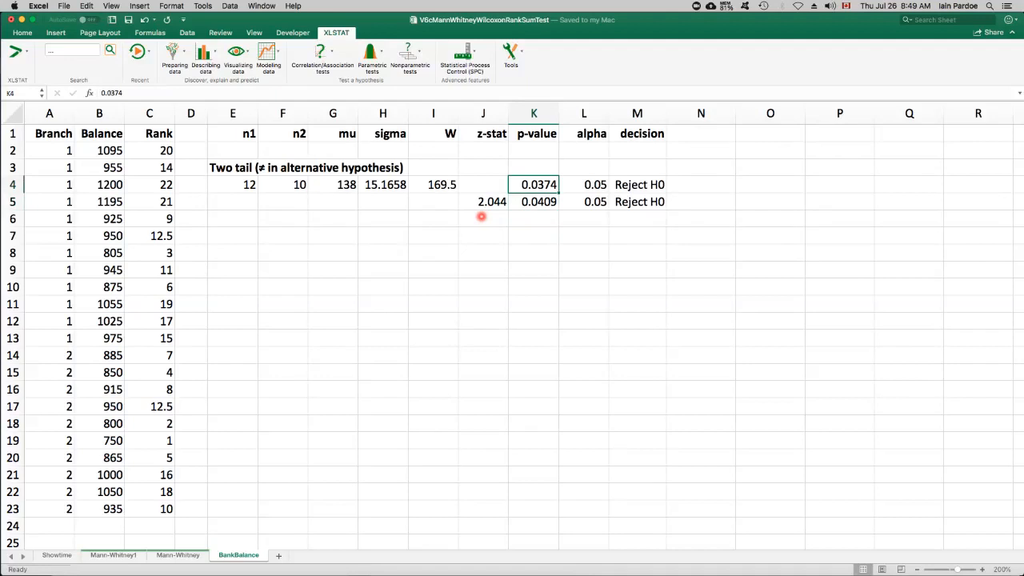
pyautogui.press('Down')
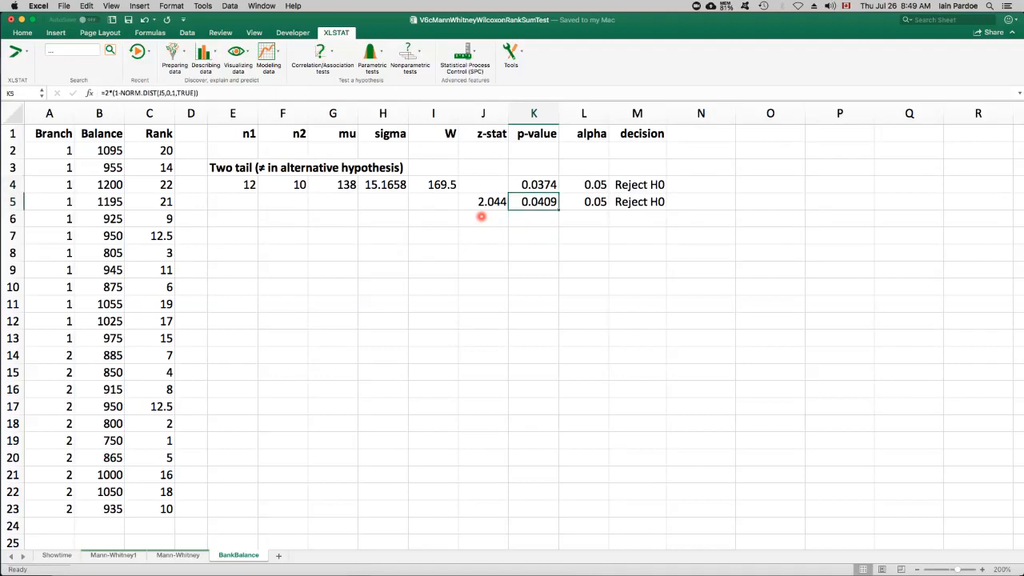
# Rerun XLSTAT's two-sample Mann-Whitney test on BankBalance C2:C13 and C14:C23, using an asymptotic p-value with continuity correction
pyautogui.click(241, 238)
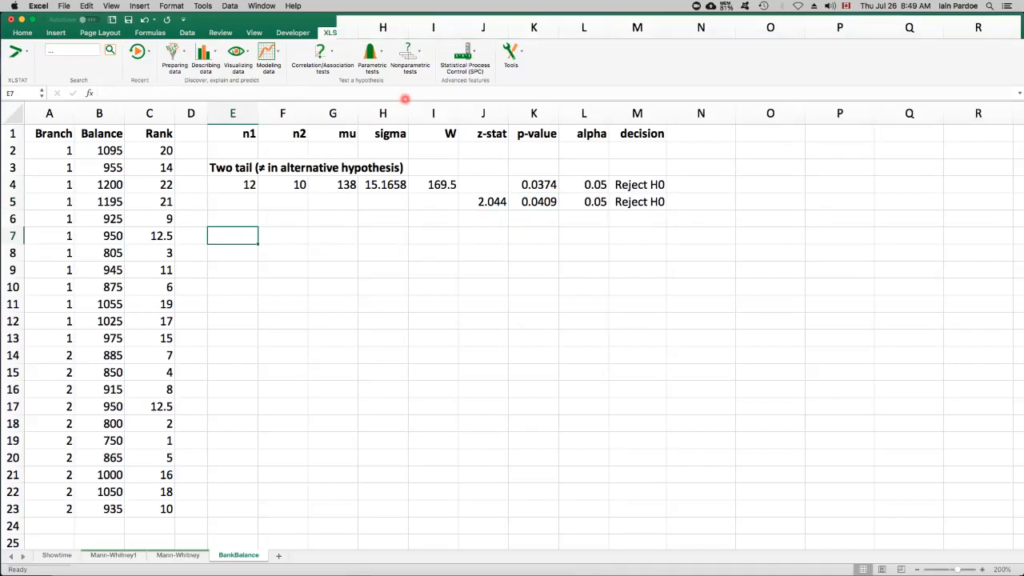
pyautogui.click(416, 53)
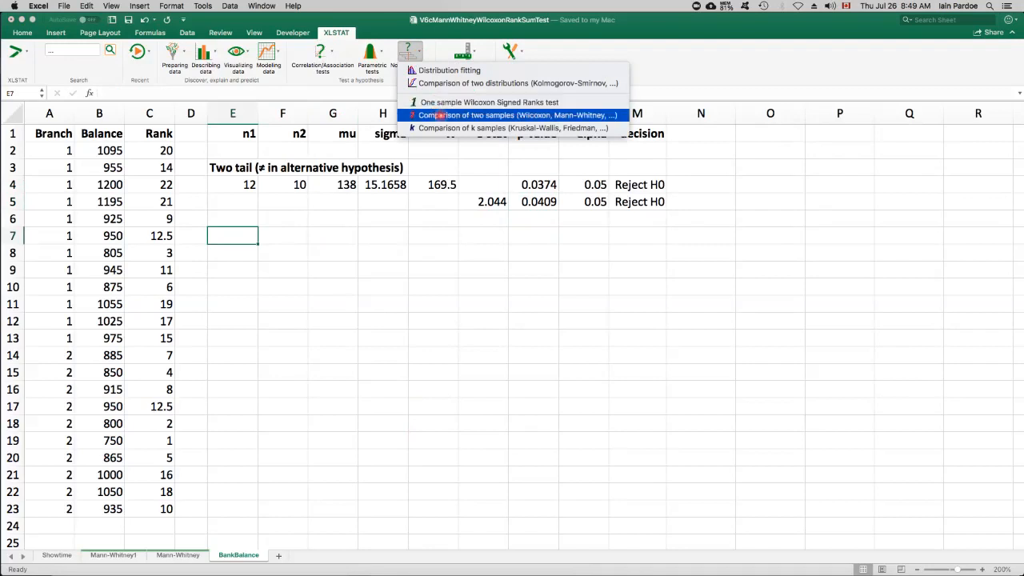
pyautogui.click(447, 115)
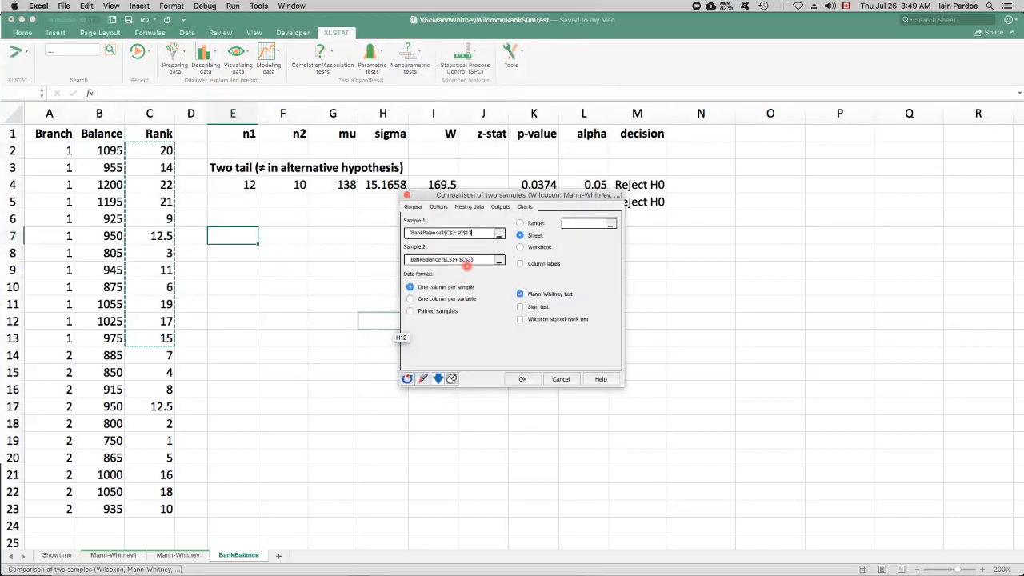
pyautogui.click(439, 206)
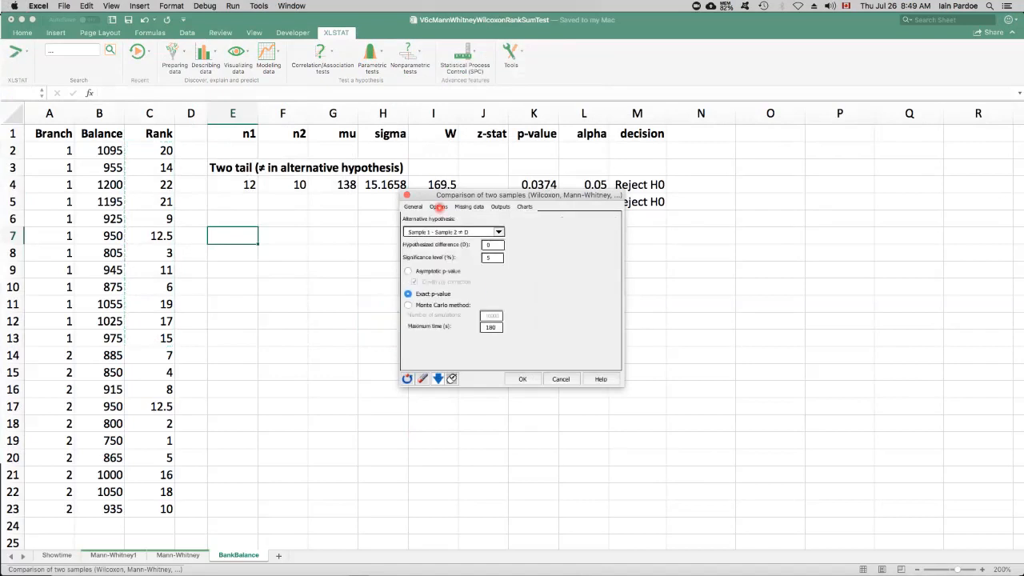
pyautogui.click(408, 271)
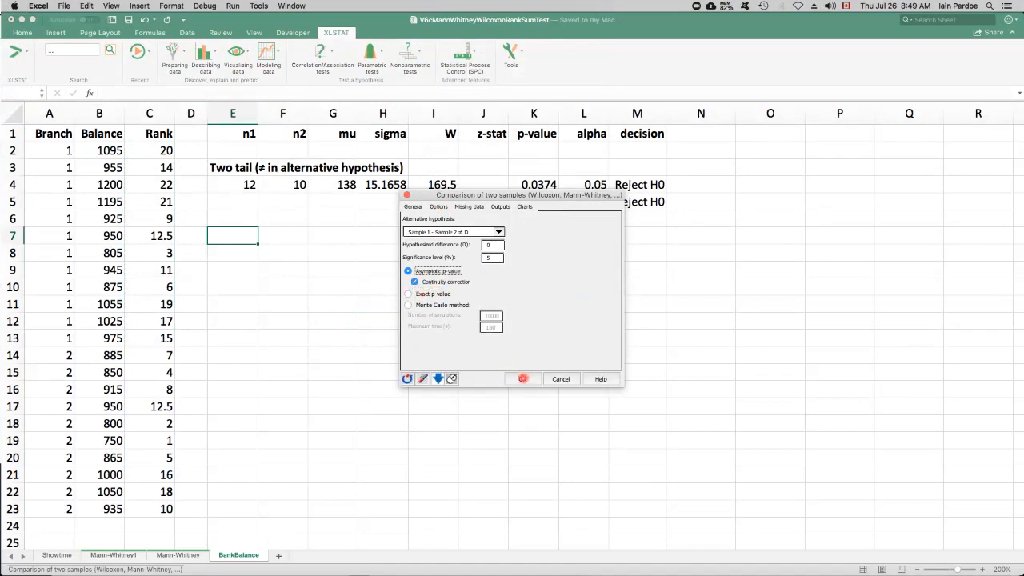
pyautogui.click(523, 378)
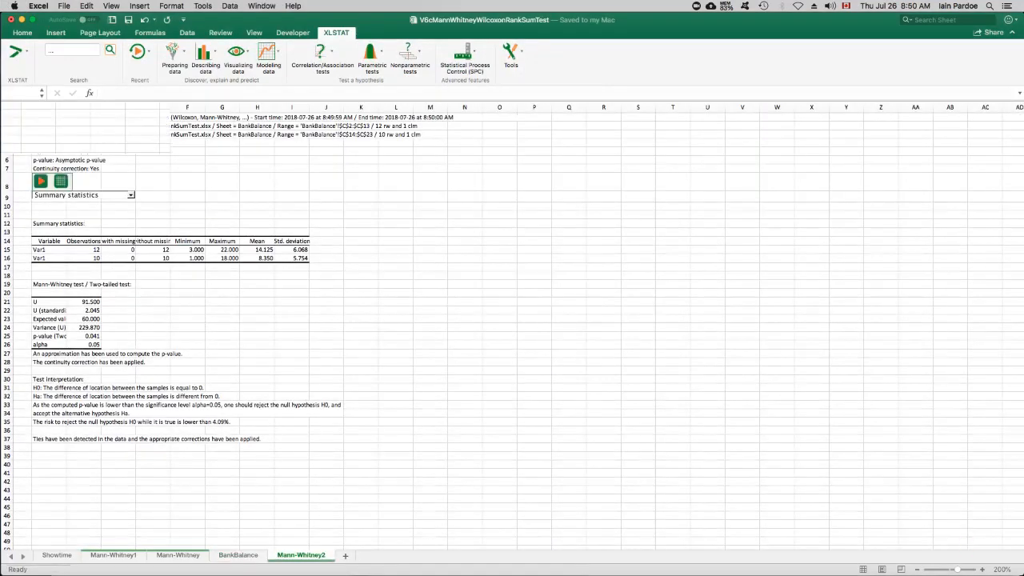
# Inspect the unrounded standardized U in C22 of the new results and compare it with the z-stat in J5 of BankBalance
pyautogui.click(983, 569)
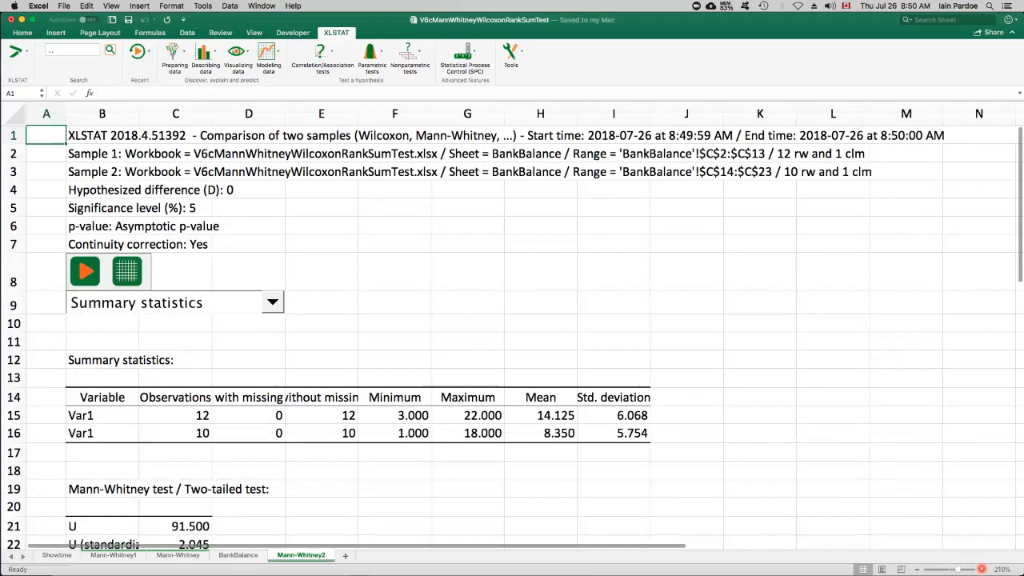
pyautogui.click(918, 569)
pyautogui.click(918, 569)
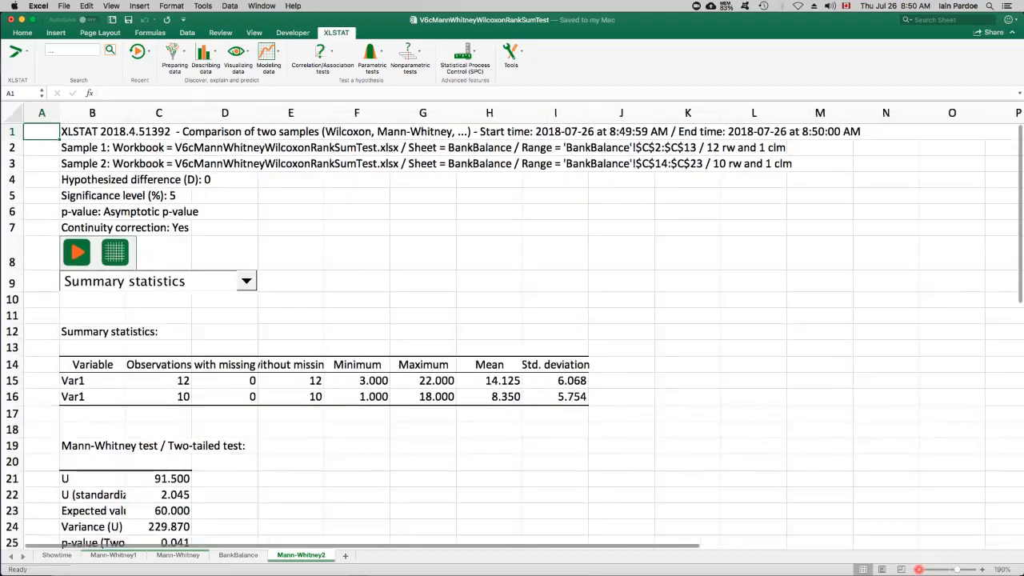
pyautogui.click(918, 569)
pyautogui.click(918, 569)
pyautogui.click(918, 568)
pyautogui.click(918, 569)
pyautogui.click(918, 569)
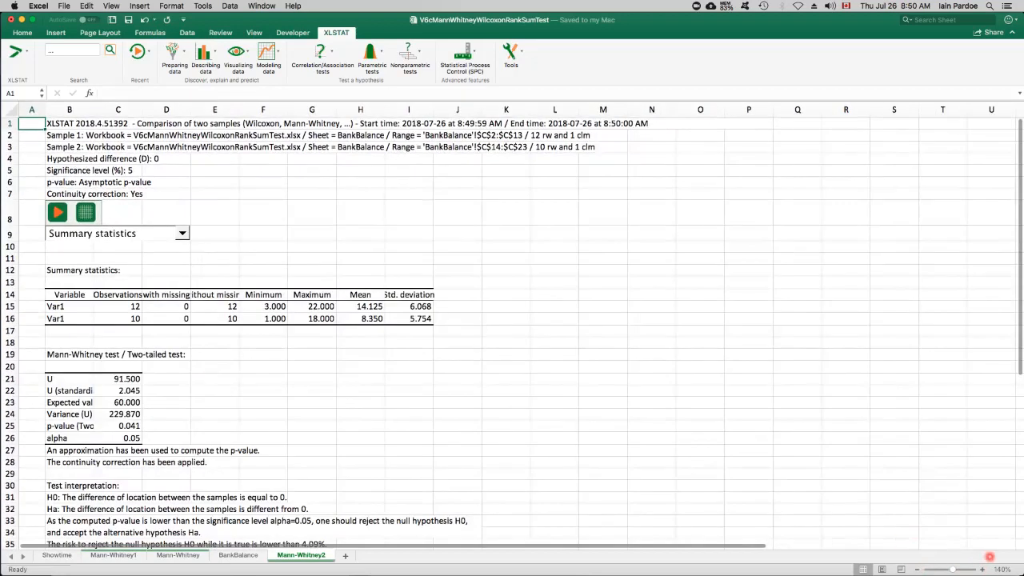
pyautogui.click(982, 569)
pyautogui.scroll(-2, 265, 383)
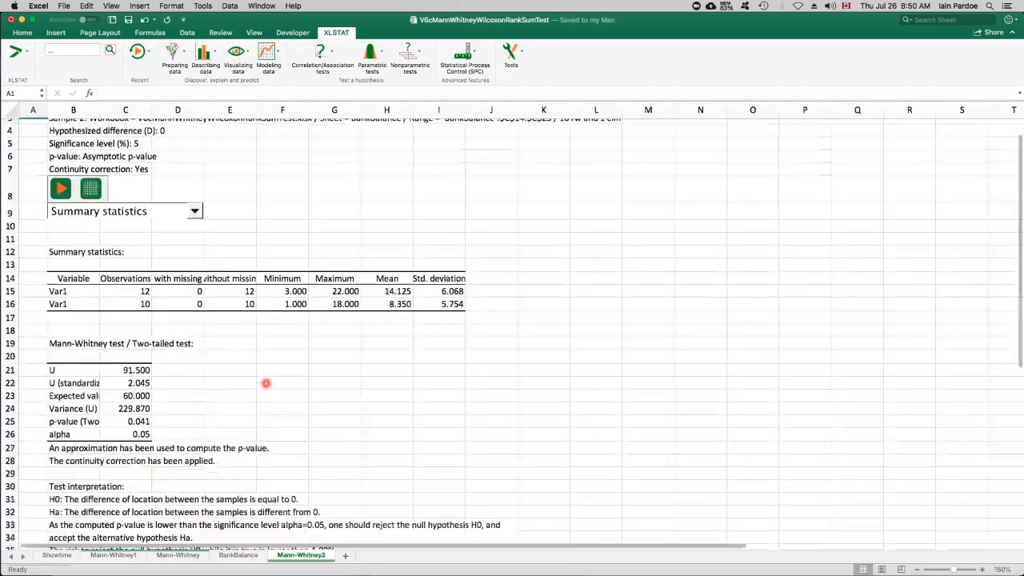
pyautogui.click(125, 377)
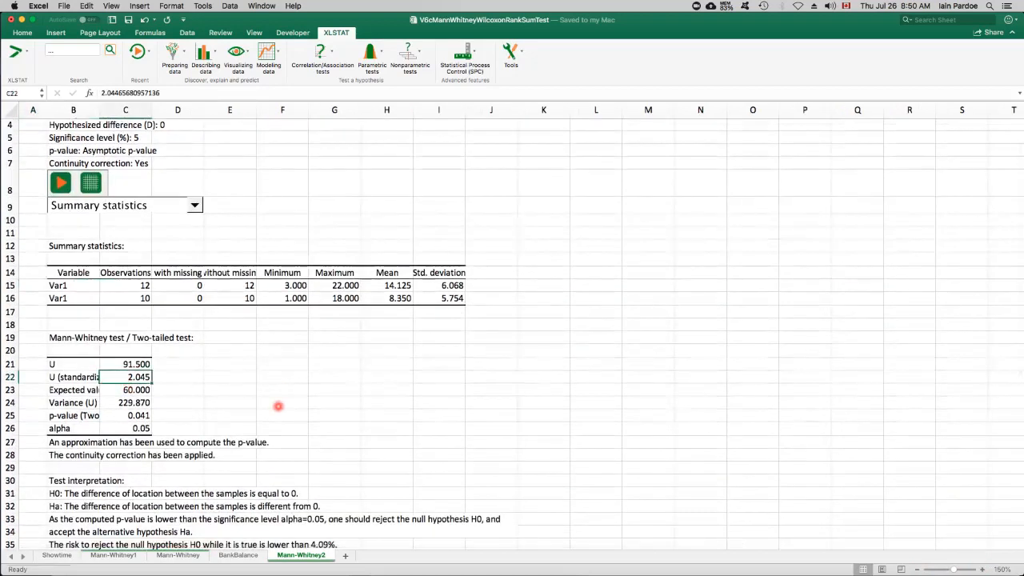
pyautogui.scroll(-3, 277, 407)
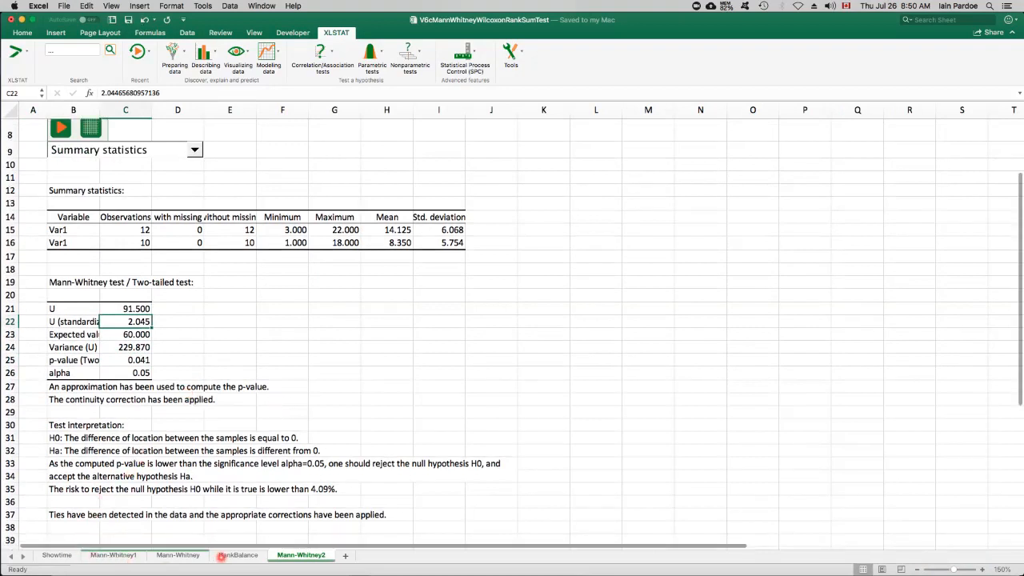
pyautogui.click(232, 556)
pyautogui.click(493, 202)
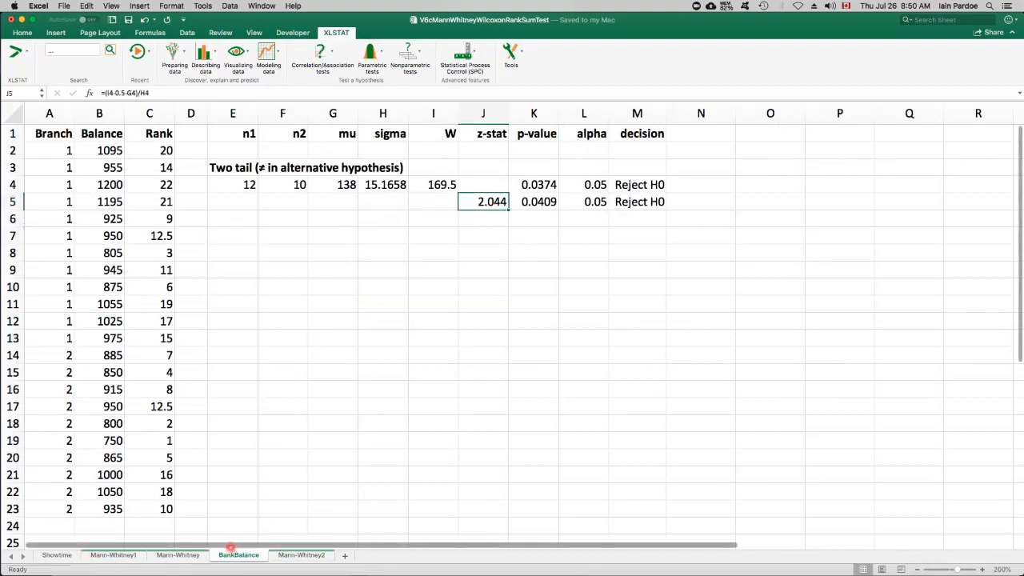
# Inspect the unrounded p-value in C25 of Mann-Whitney2, and compare it with K5 and the alpha and decision in L5:M5 of BankBalance
pyautogui.click(296, 555)
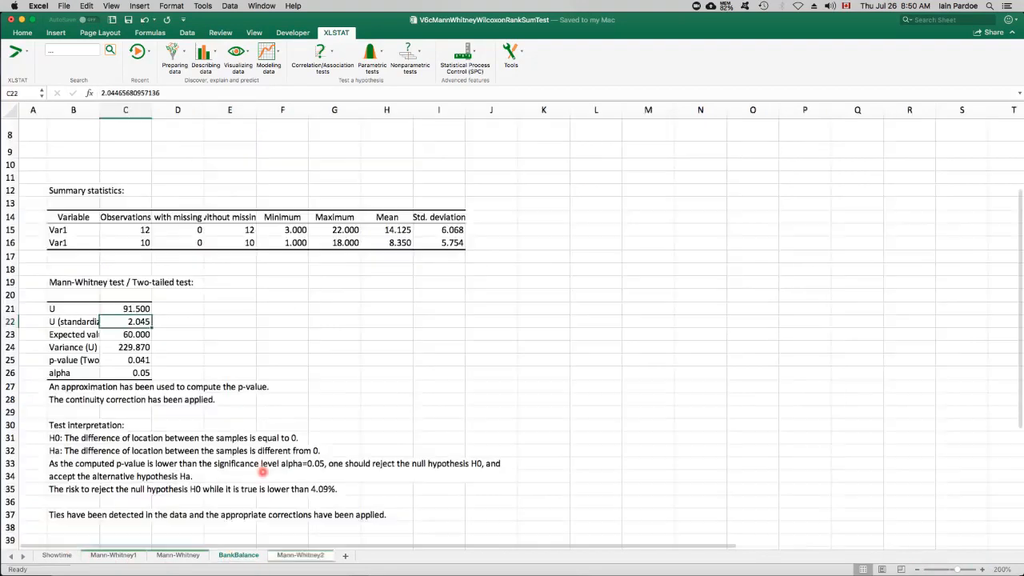
pyautogui.click(128, 360)
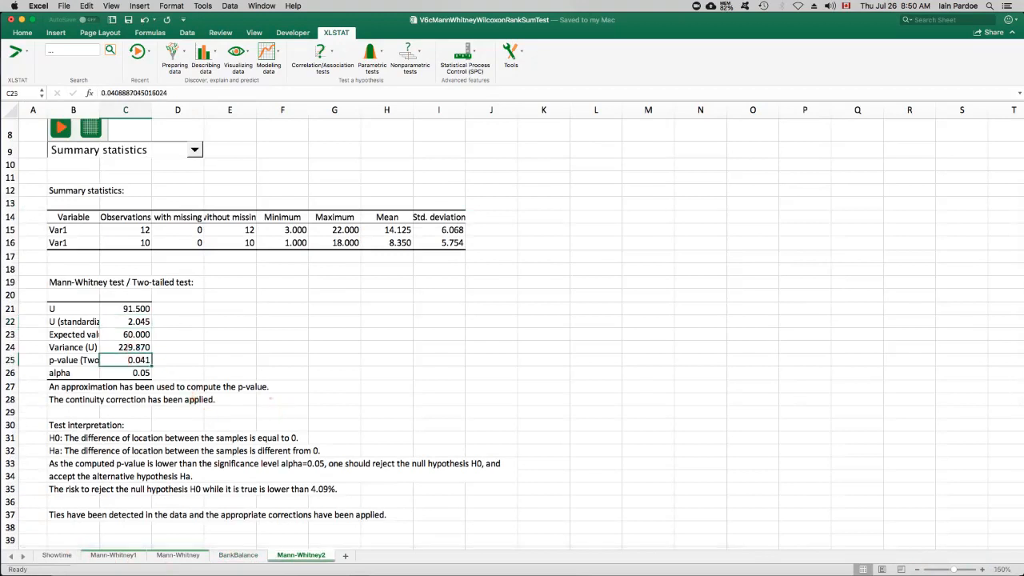
pyautogui.click(110, 107)
pyautogui.click(238, 555)
pyautogui.click(543, 203)
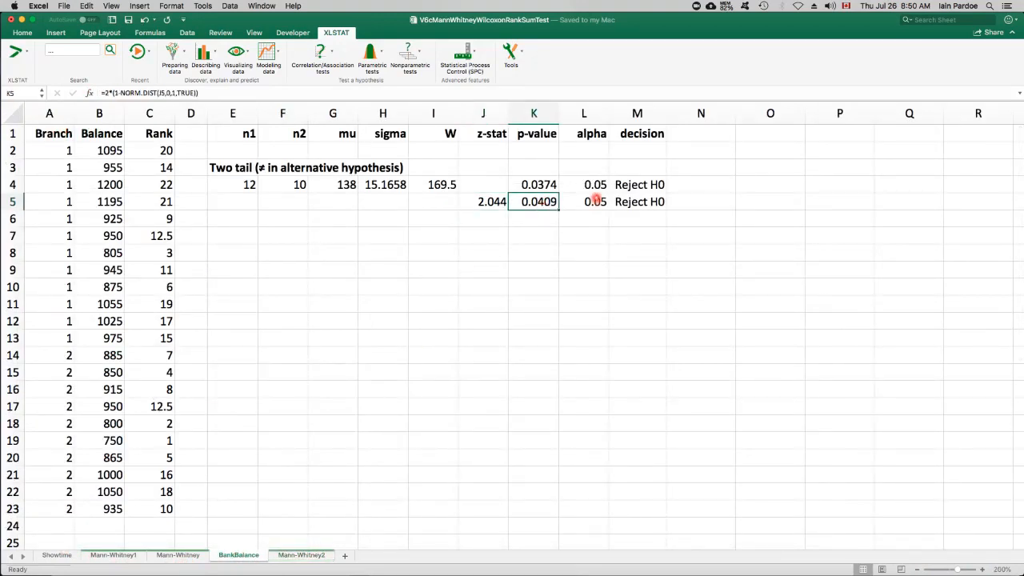
pyautogui.moveTo(596, 201); pyautogui.dragTo(636, 203)
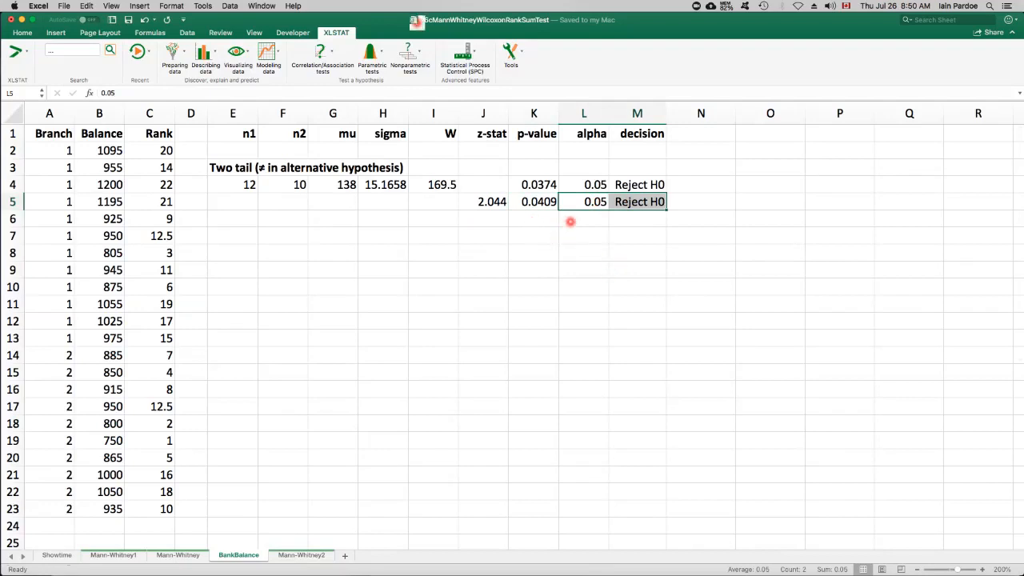
pyautogui.click(236, 239)
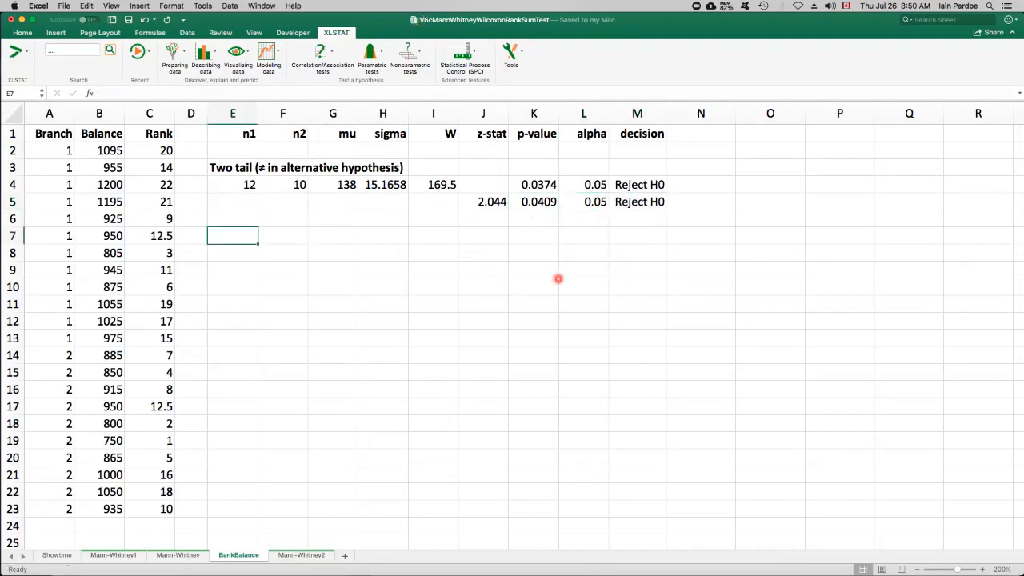